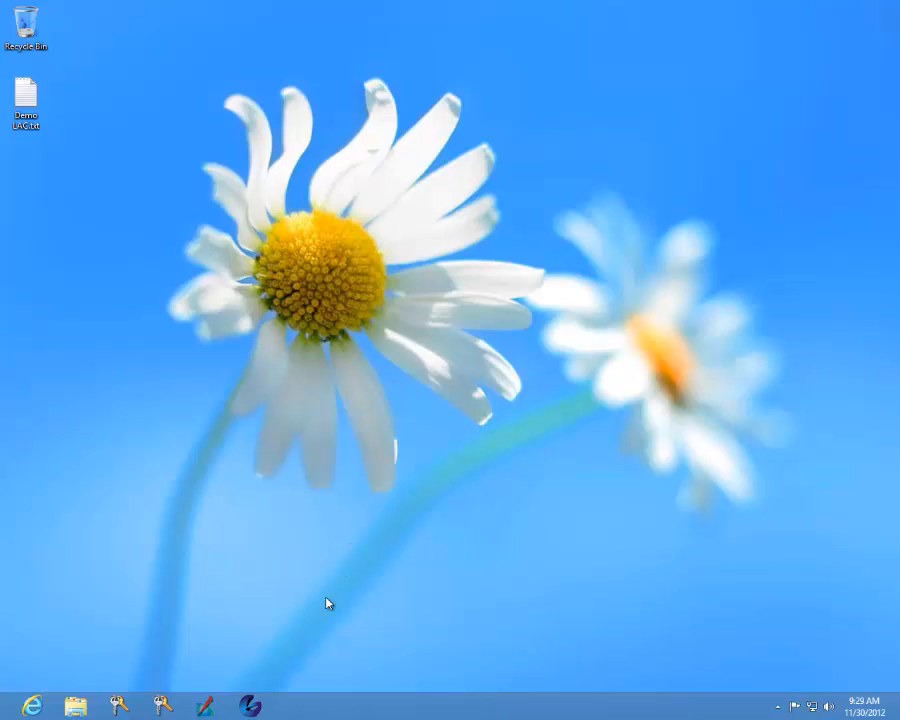
Step: Launch ERDAS IMAGINE 2013 and dismiss the licensing error for IMAGINE Essentials
click(205, 705)
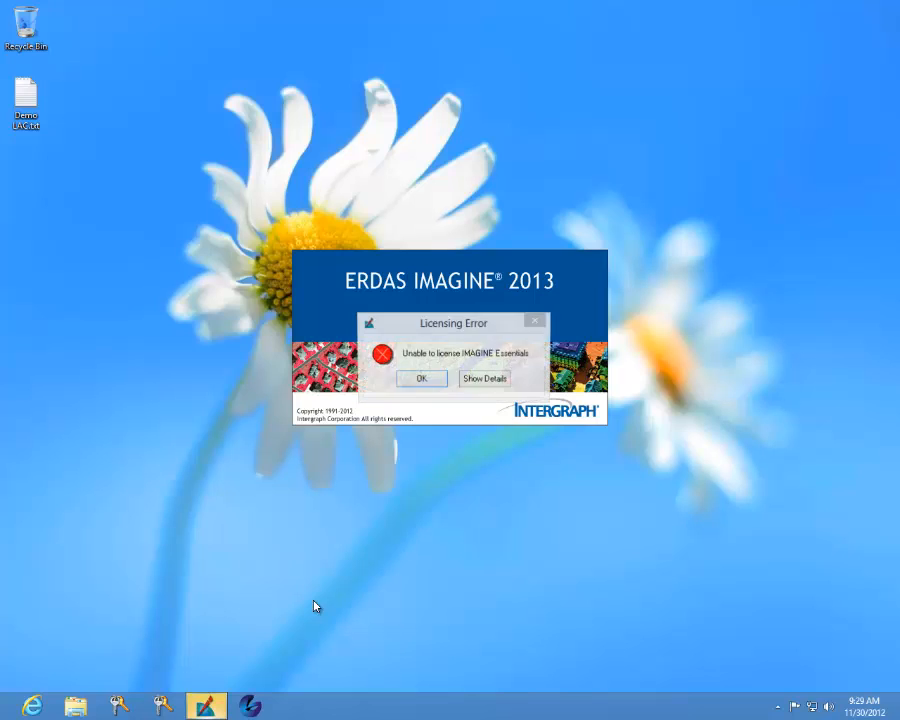
click(425, 382)
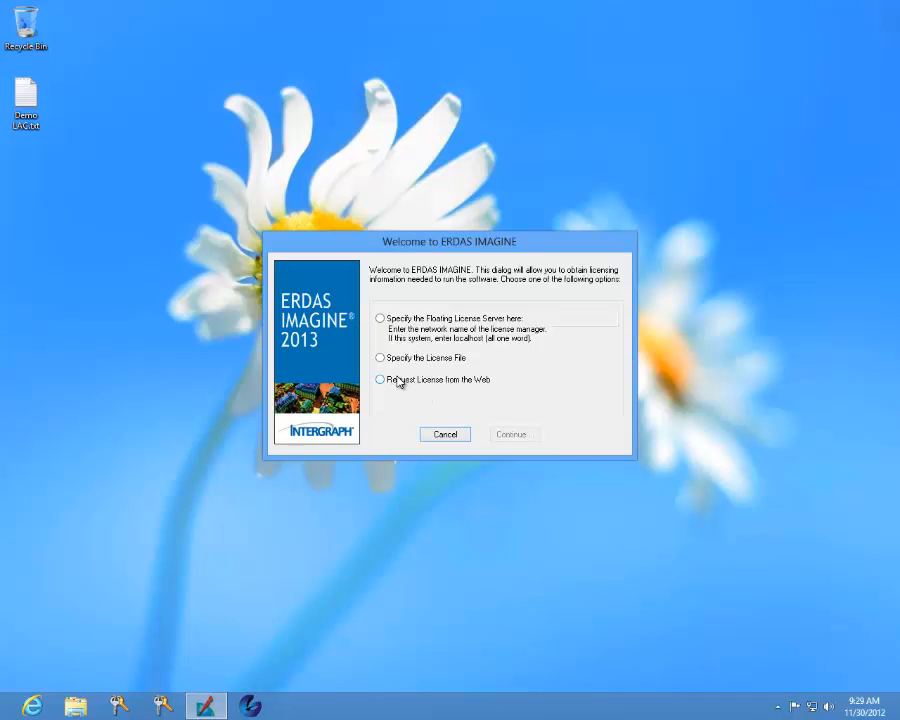
click(385, 320)
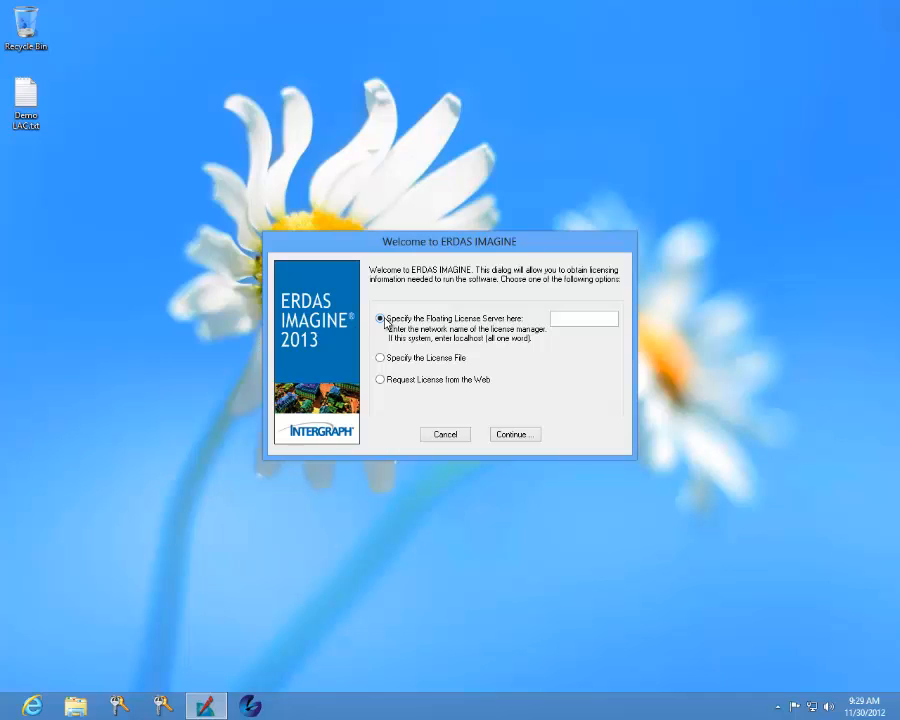
click(567, 319)
click(426, 360)
click(397, 385)
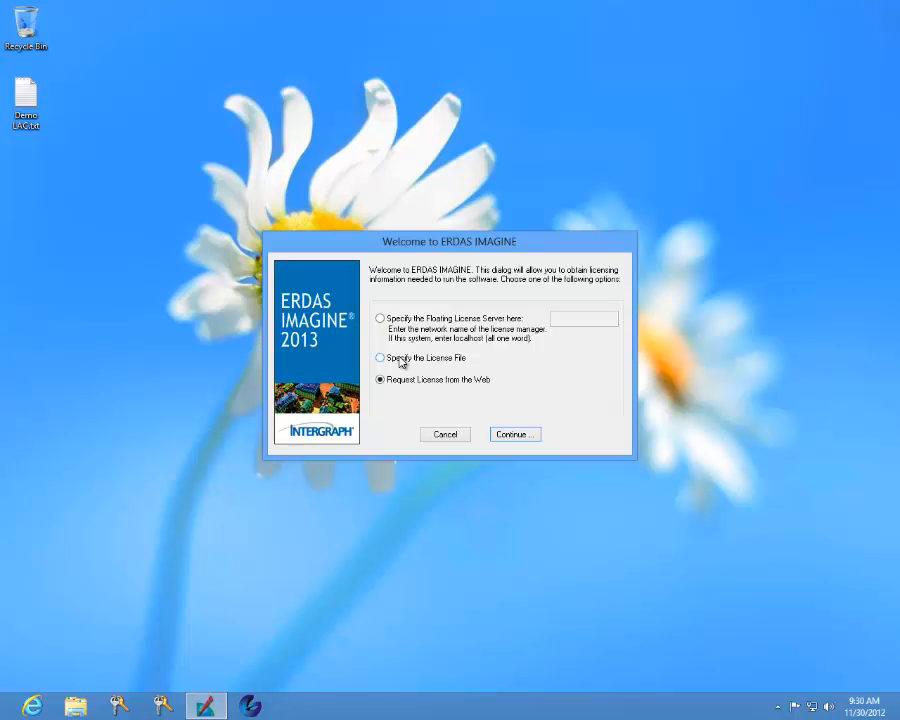
Step: Choose to specify the license file, continue, and allow Intergraph License Administration to make changes to the computer
click(401, 362)
click(527, 437)
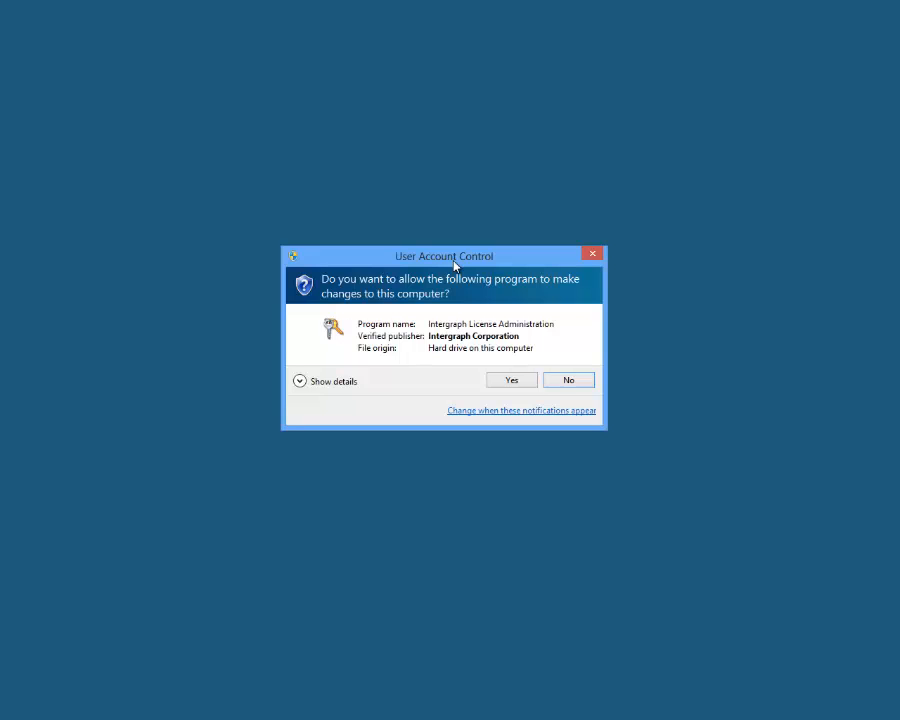
click(511, 380)
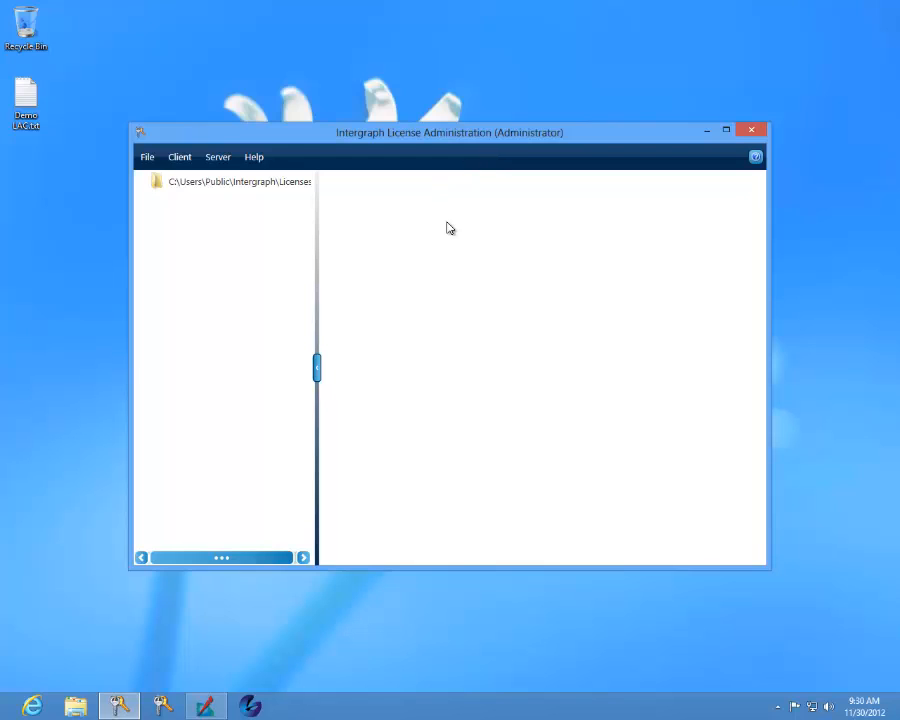
Step: Widen the license folder pane, display the License Host ID information and follow its license request link
drag(322, 234, 354, 231)
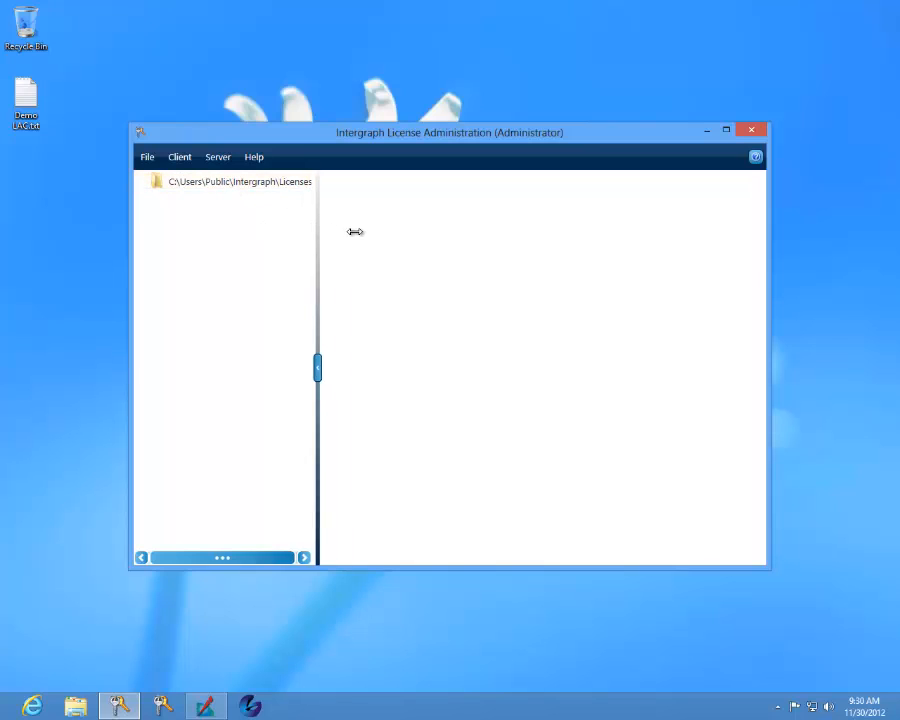
click(218, 158)
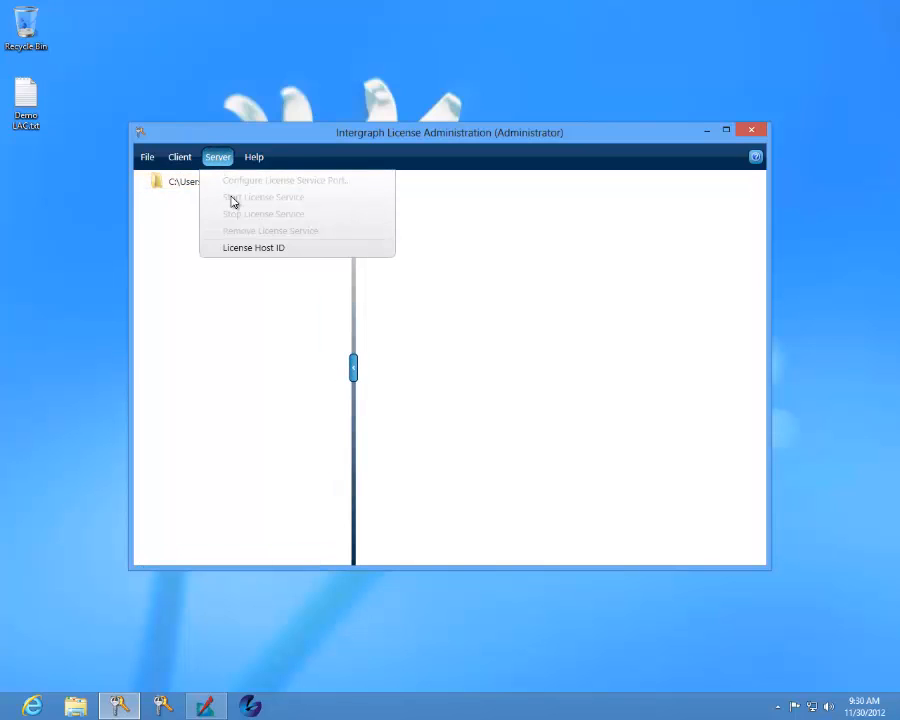
click(256, 249)
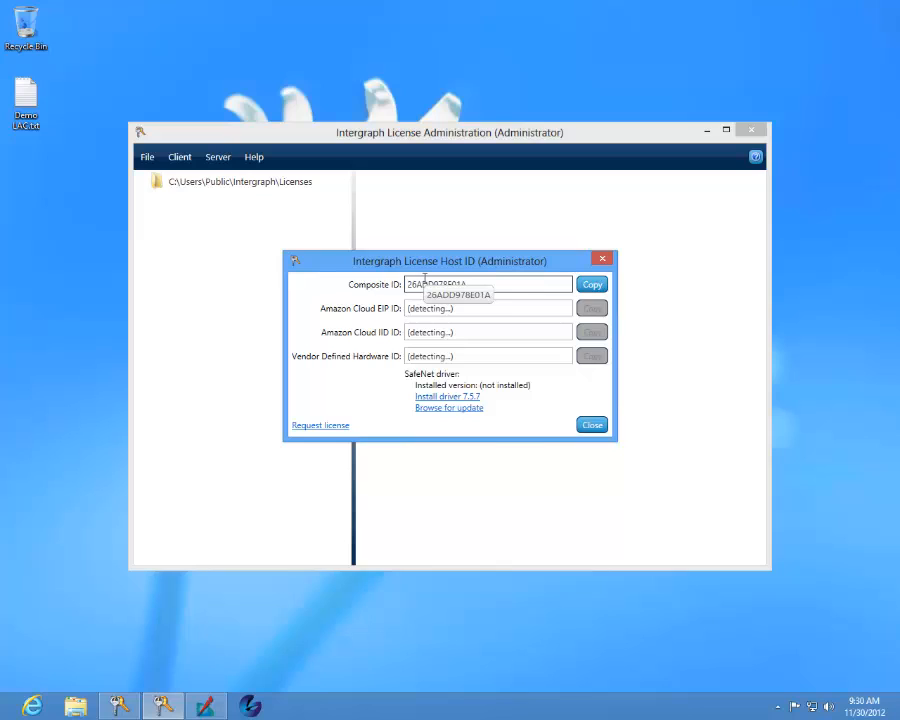
click(326, 426)
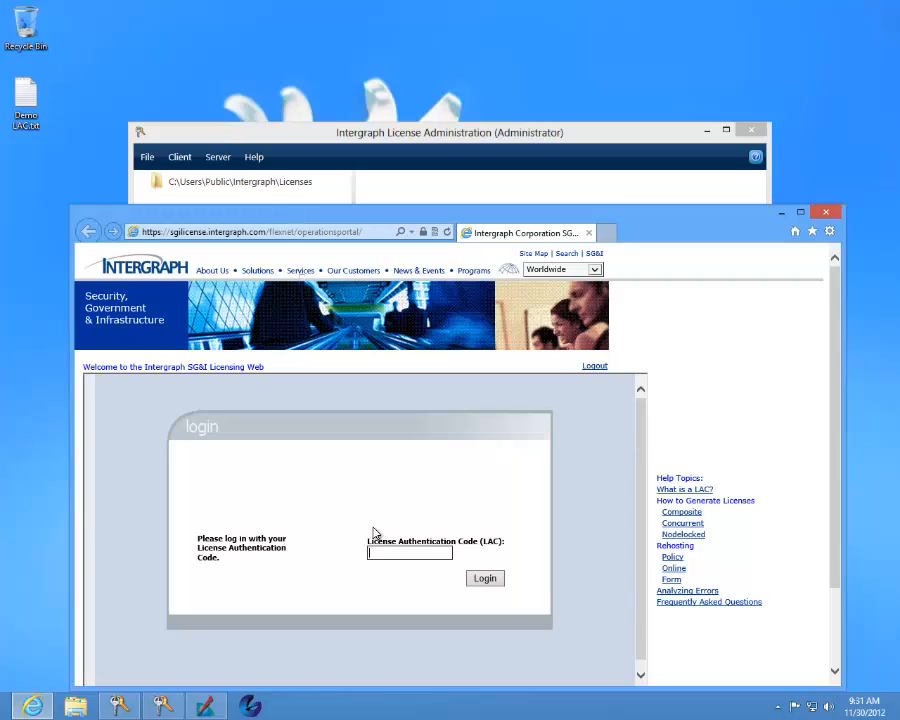
Step: Copy the License Authentication Code from Demo LAC.txt, close the file and log in to the licensing site with that code
click(26, 104)
double_click(26, 104)
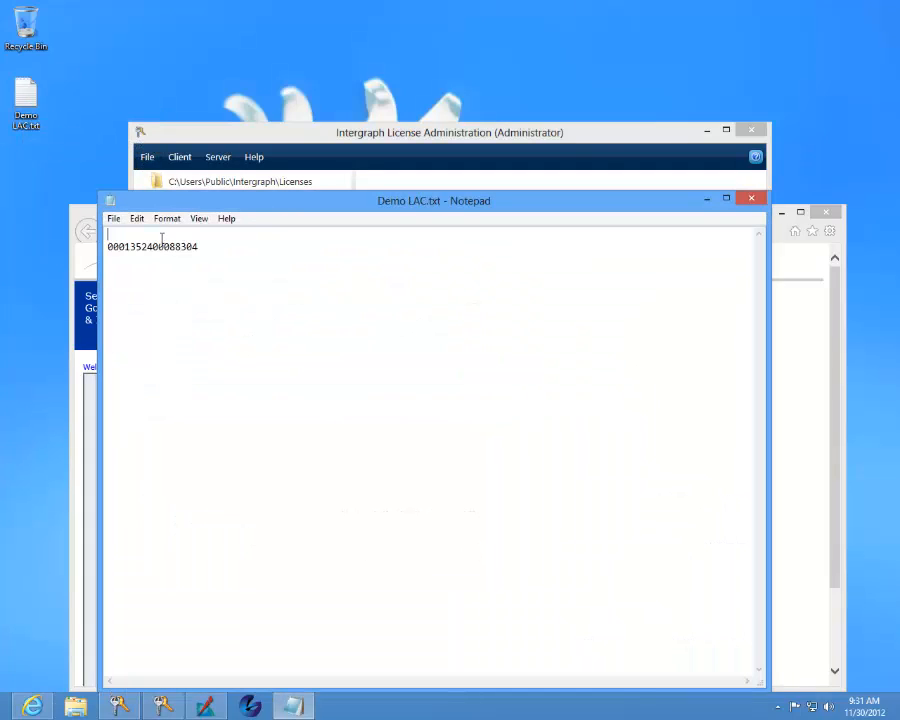
double_click(158, 246)
key(ctrl+c)
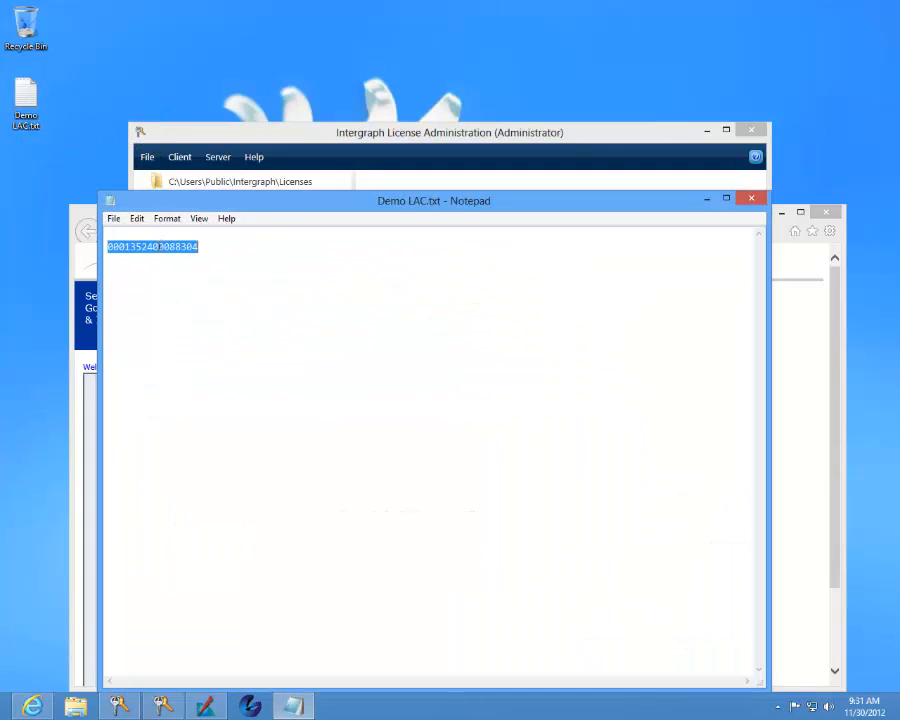
click(752, 197)
click(420, 553)
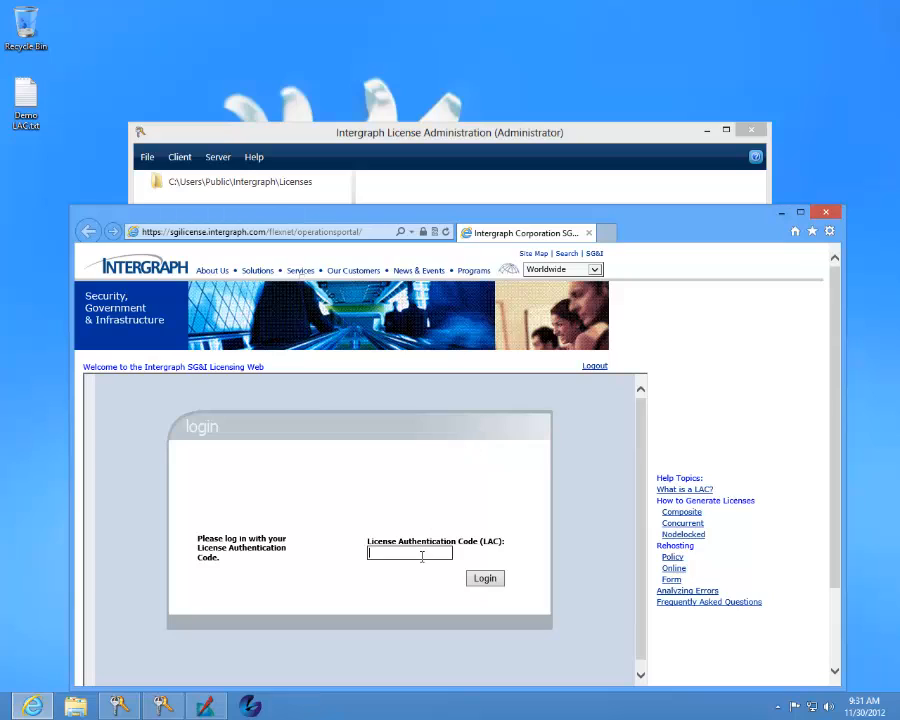
key(ctrl+v)
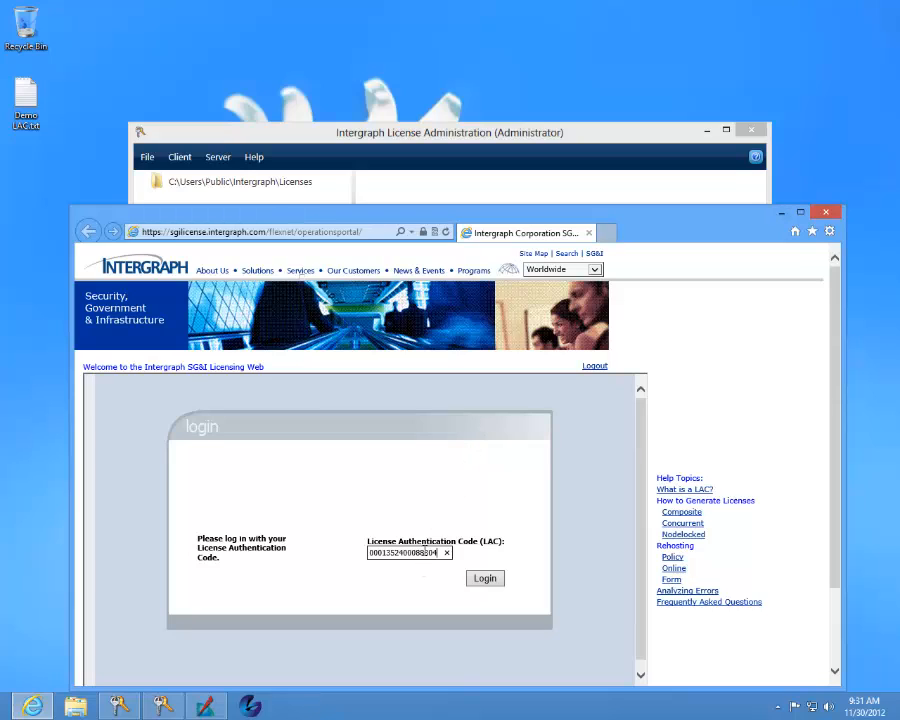
click(490, 580)
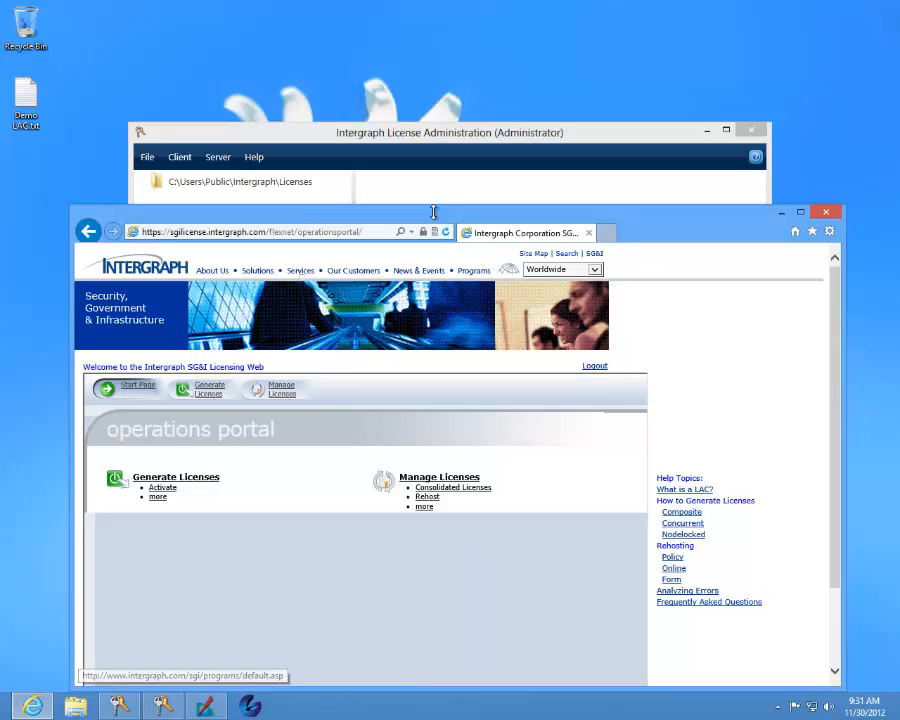
Step: Start generating a license for the IMAGINE Essentials concurrent line item, leaving the ship-to email blank, and proceed to host configuration
drag(433, 222, 436, 152)
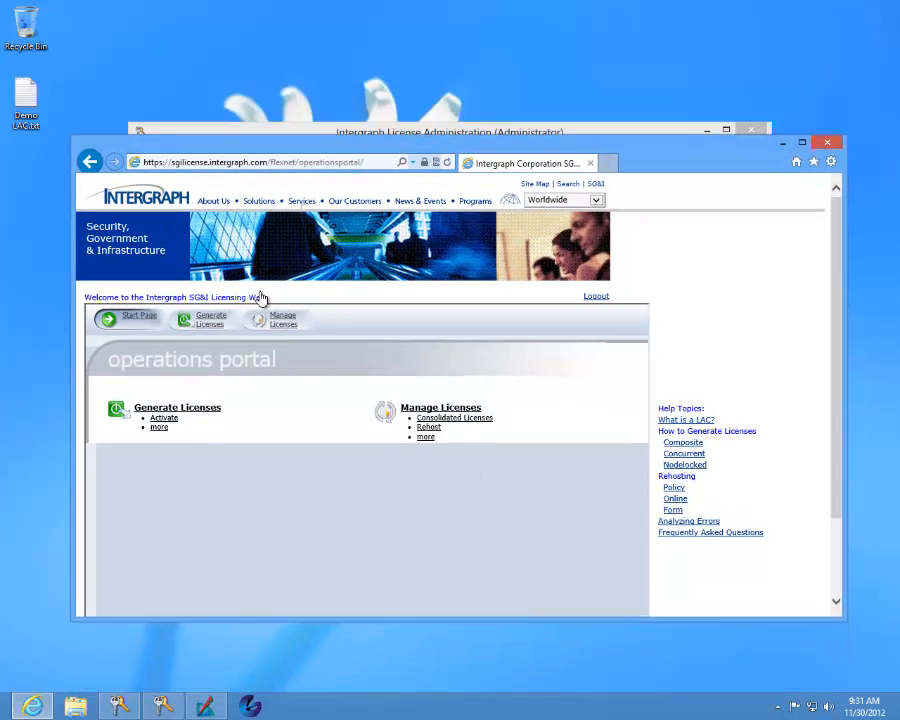
click(205, 410)
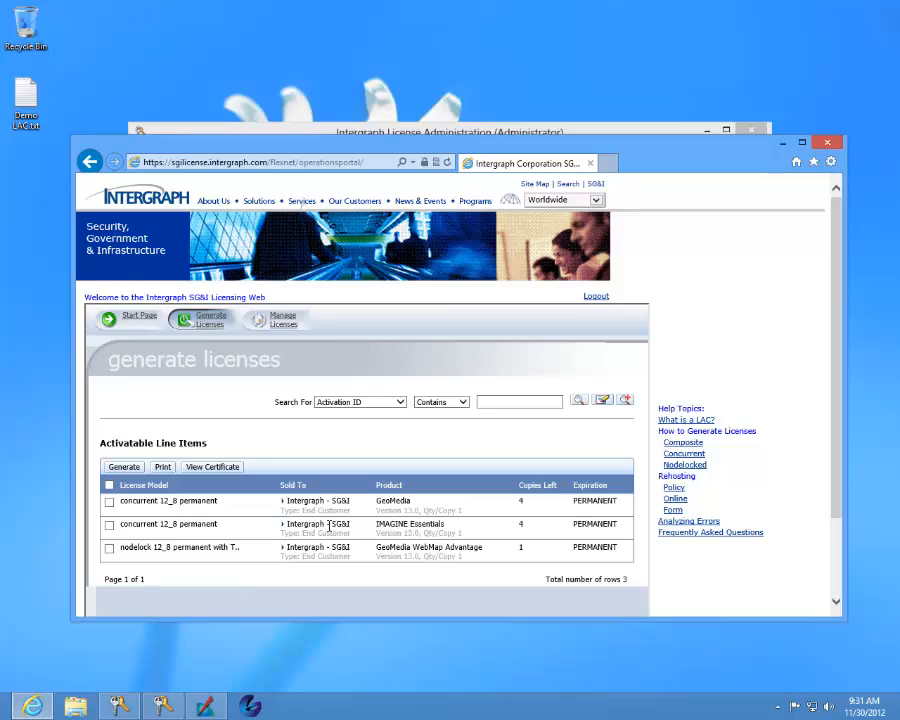
click(110, 526)
drag(375, 522, 435, 524)
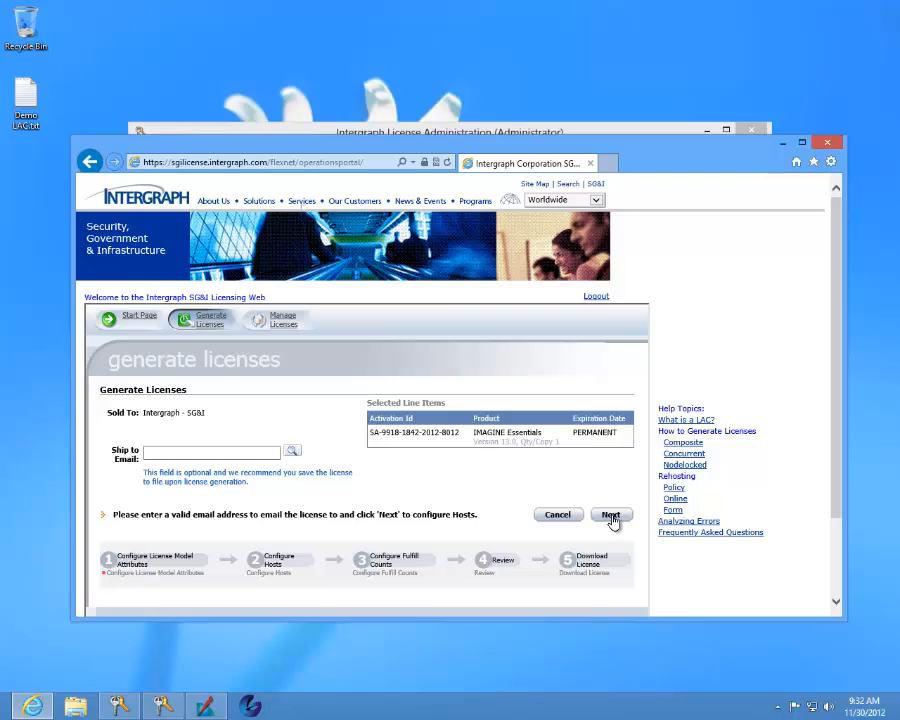
click(611, 515)
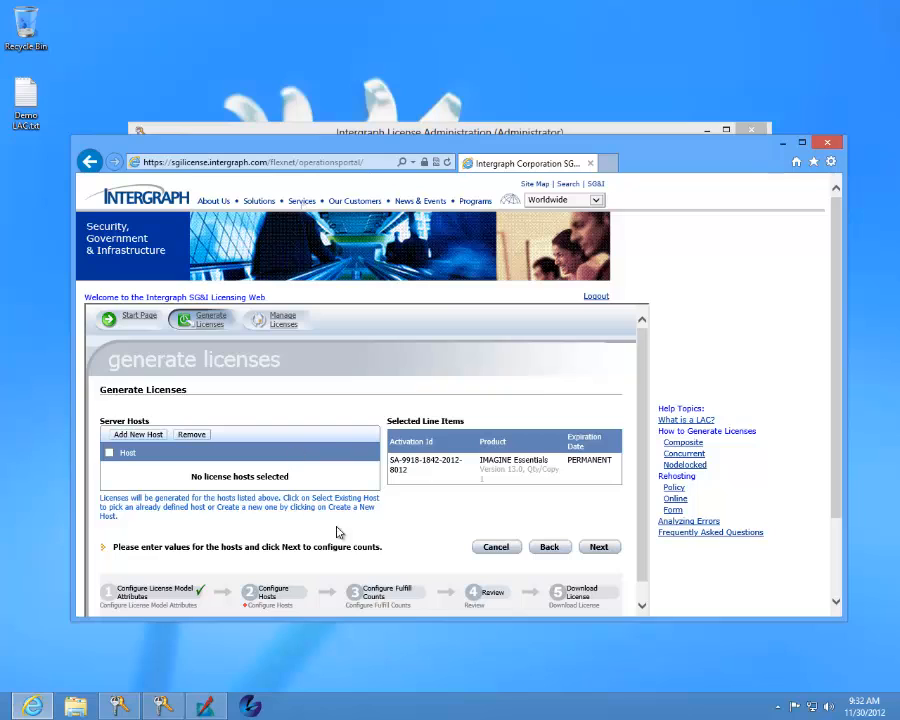
Step: Begin adding a new server host with COMPOSITE as its identifier type
click(140, 435)
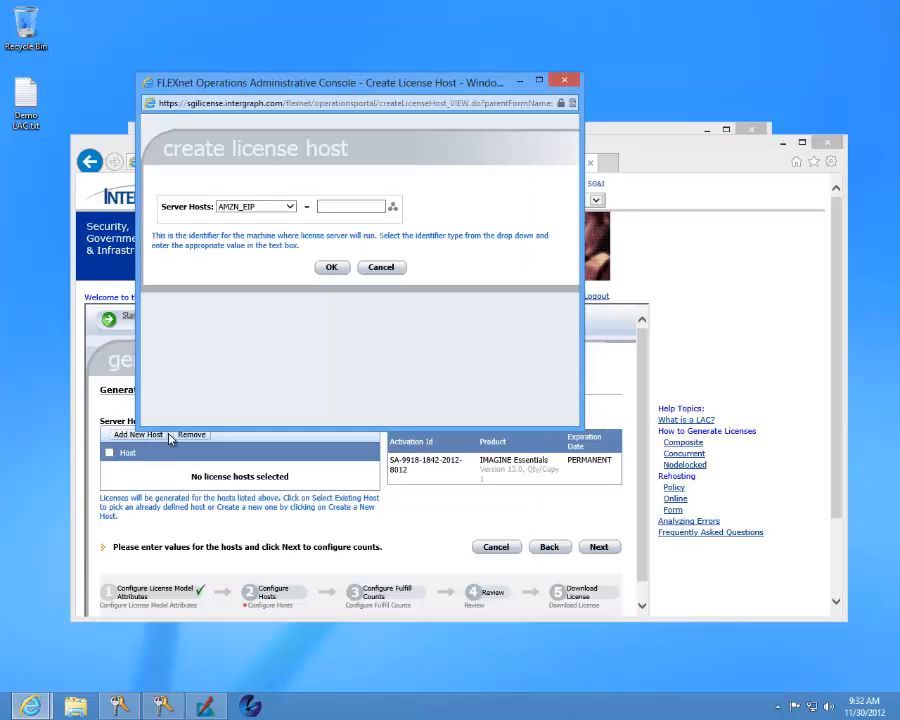
click(290, 208)
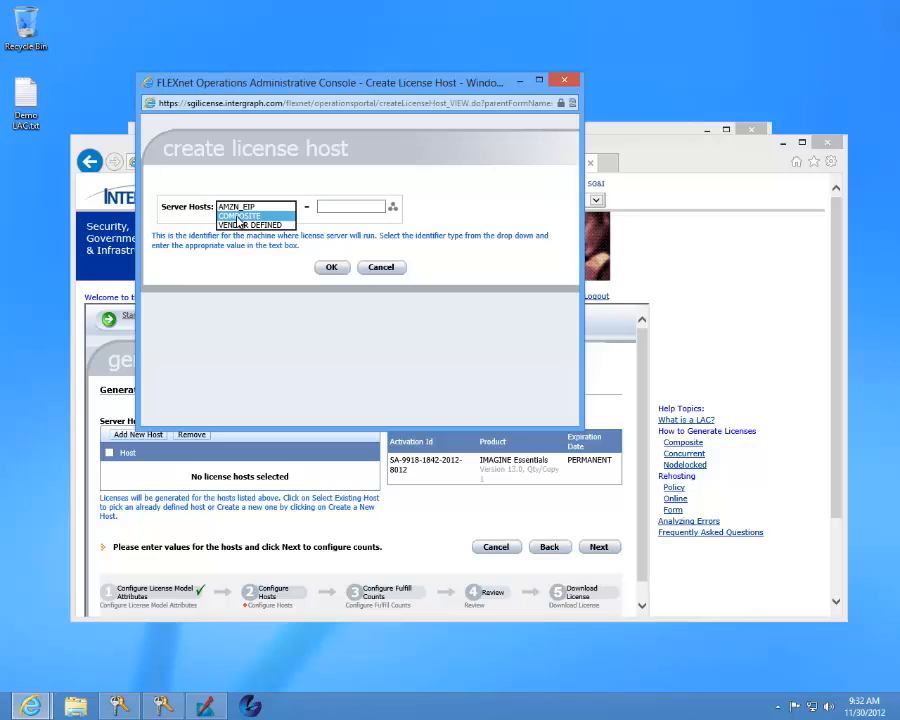
click(238, 217)
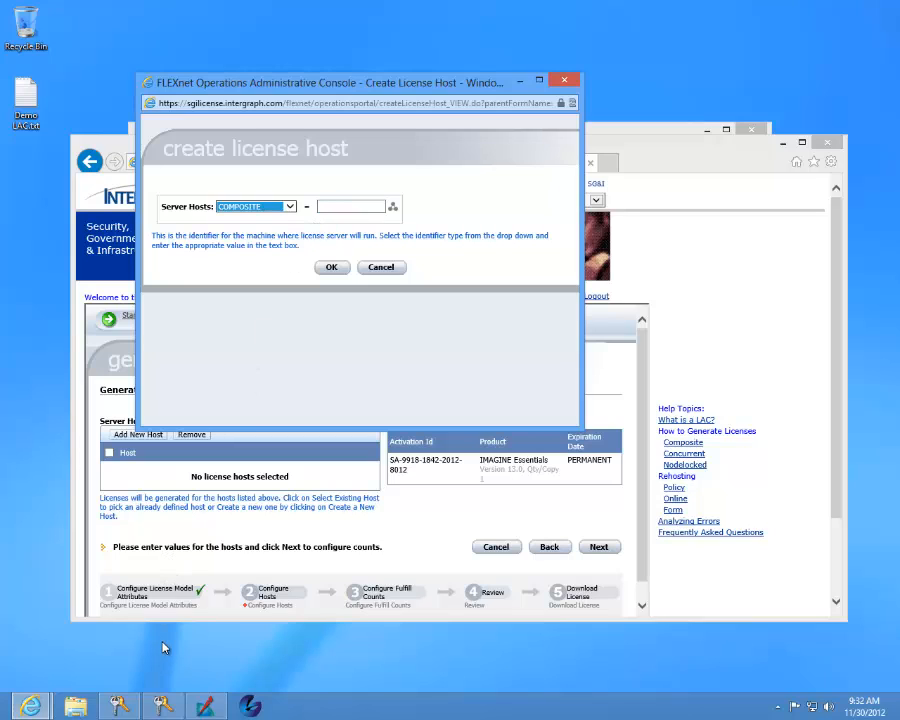
Step: Copy the Composite ID from the License Host ID window, enter it as the server host's identifier and create the host
click(163, 708)
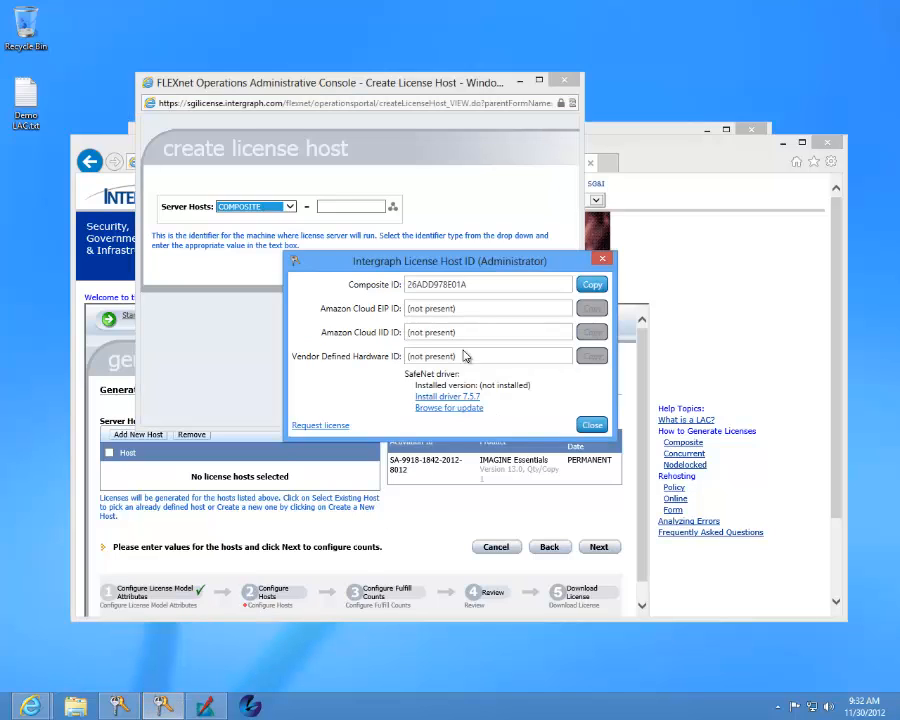
click(592, 287)
click(594, 426)
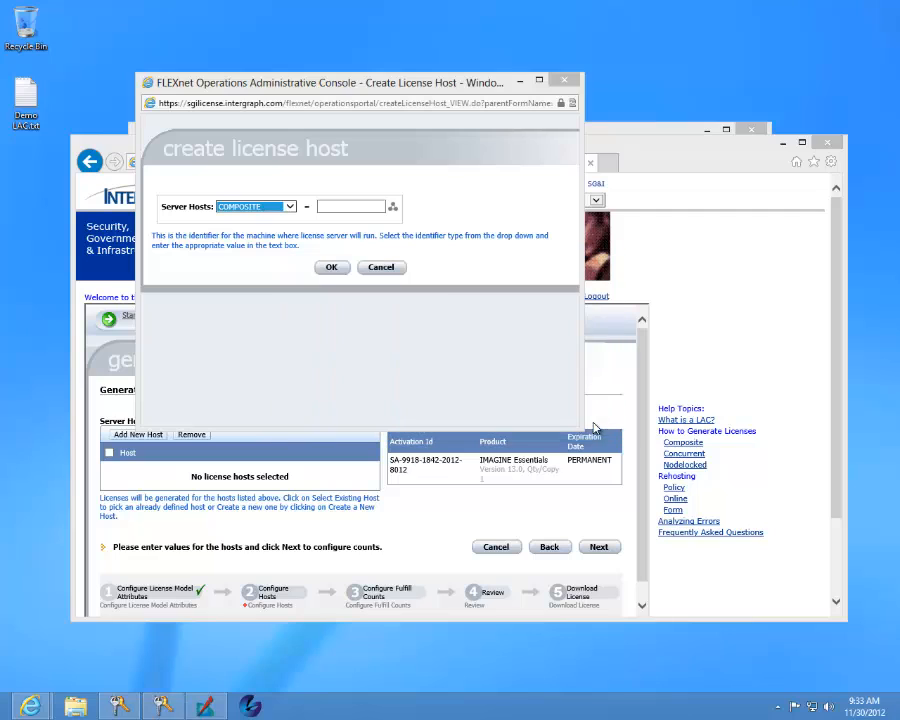
click(337, 207)
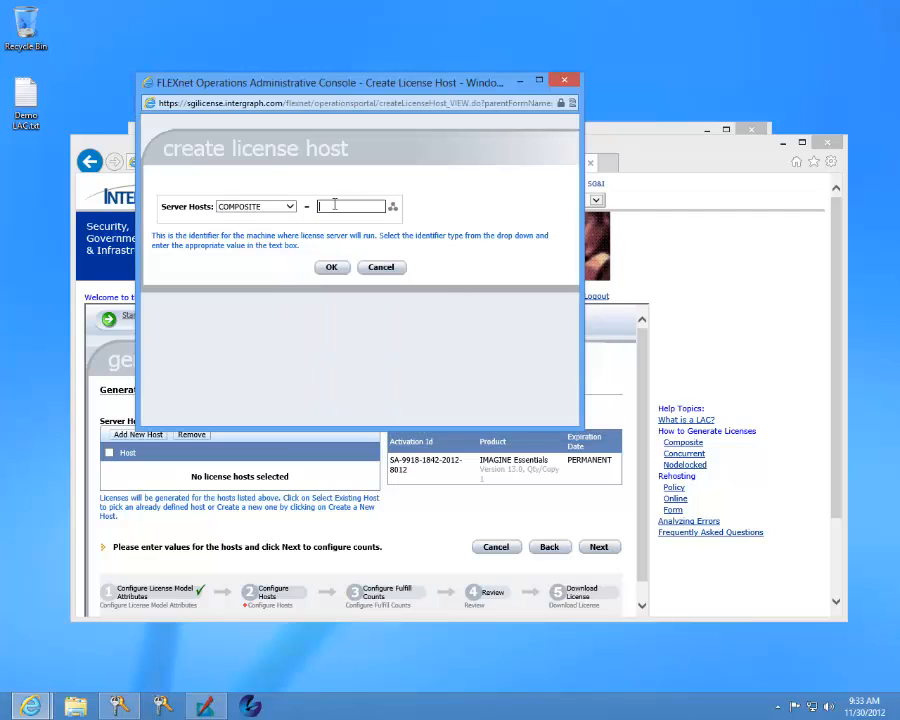
drag(265, 84, 313, 188)
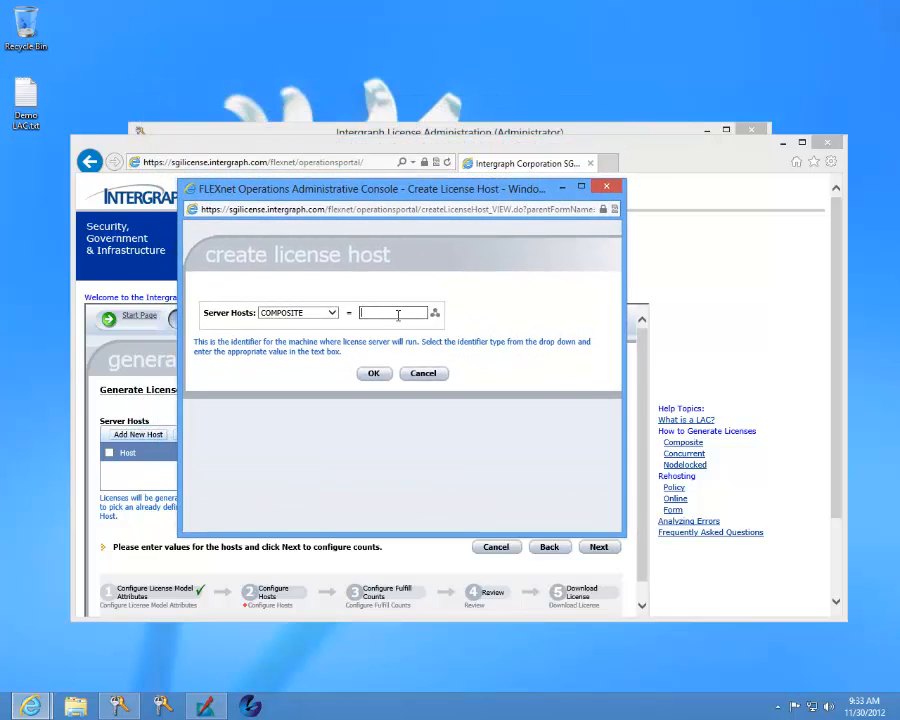
text(26ADD978E01A)
click(373, 374)
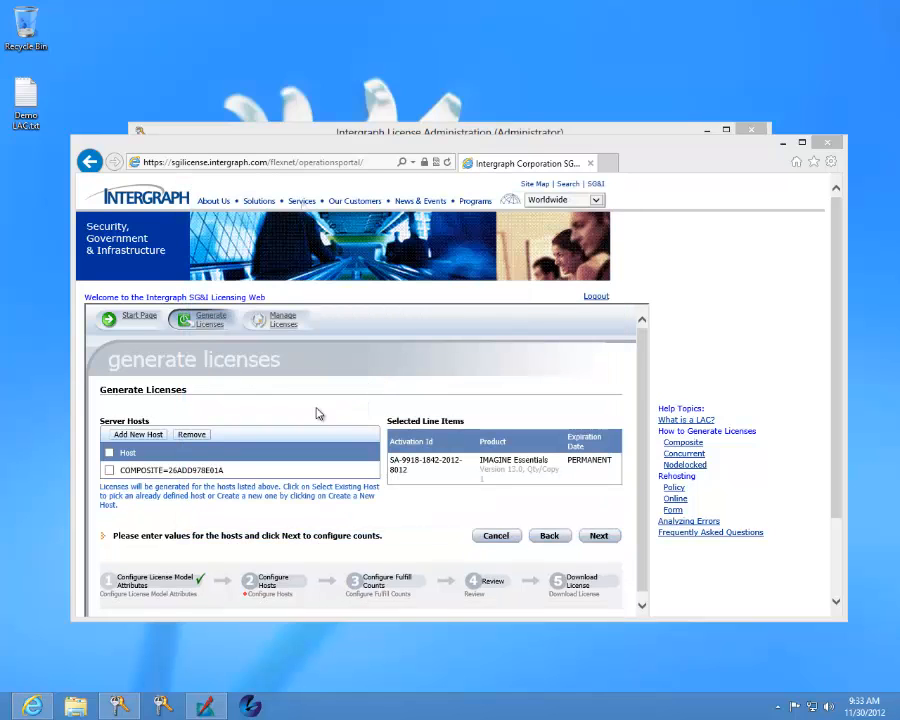
Step: Select the composite server host, set the IMAGINE Essentials fulfill count to 1 and proceed to the review
click(109, 470)
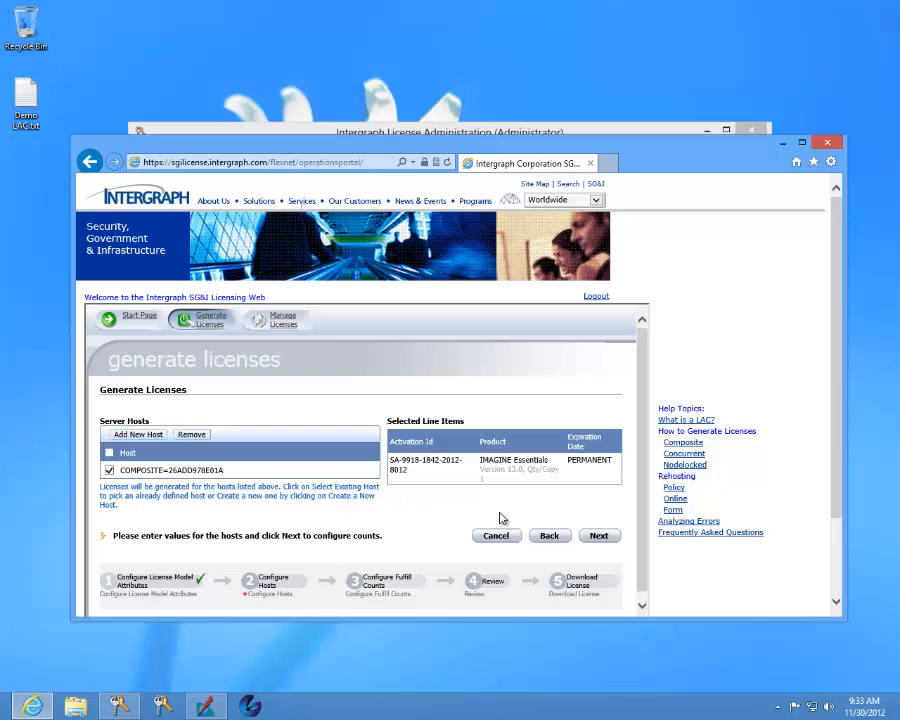
click(600, 536)
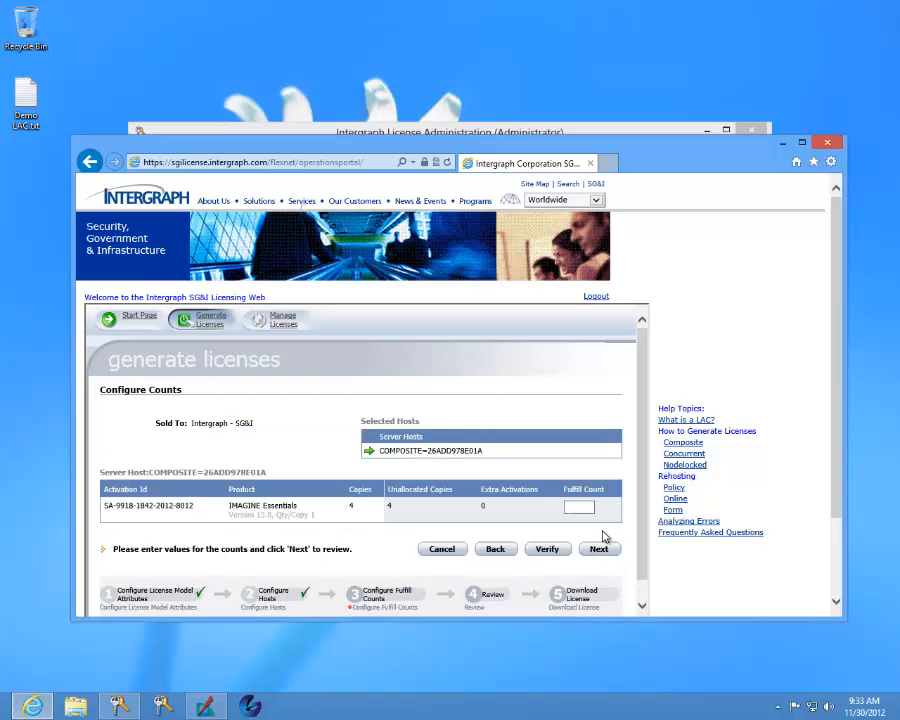
click(579, 507)
text(1)
click(598, 549)
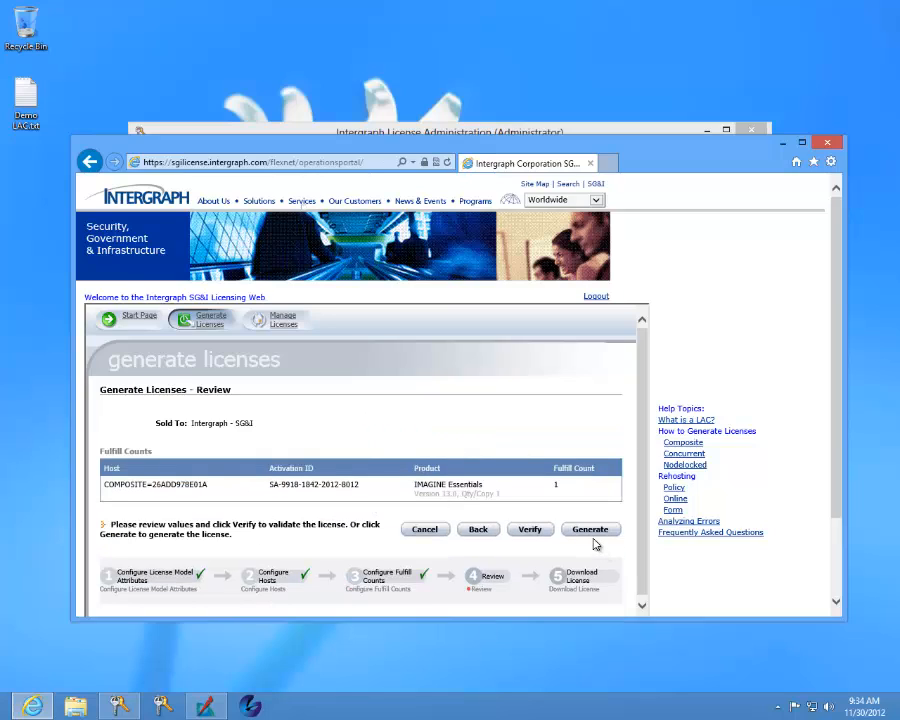
Step: Verify the reviewed IMAGINE Essentials license and generate it
click(530, 530)
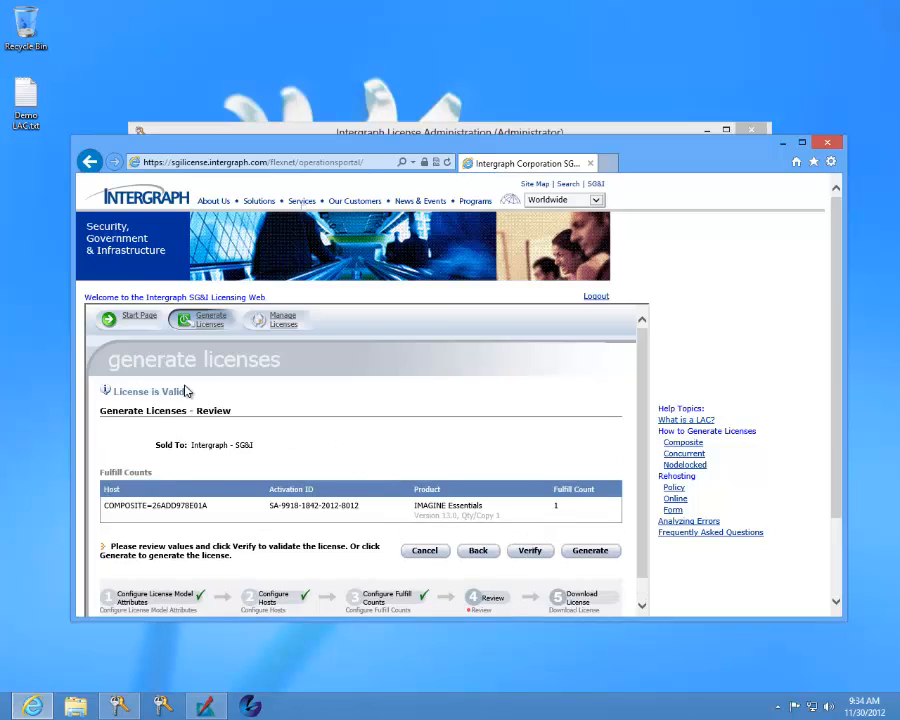
drag(186, 392, 115, 400)
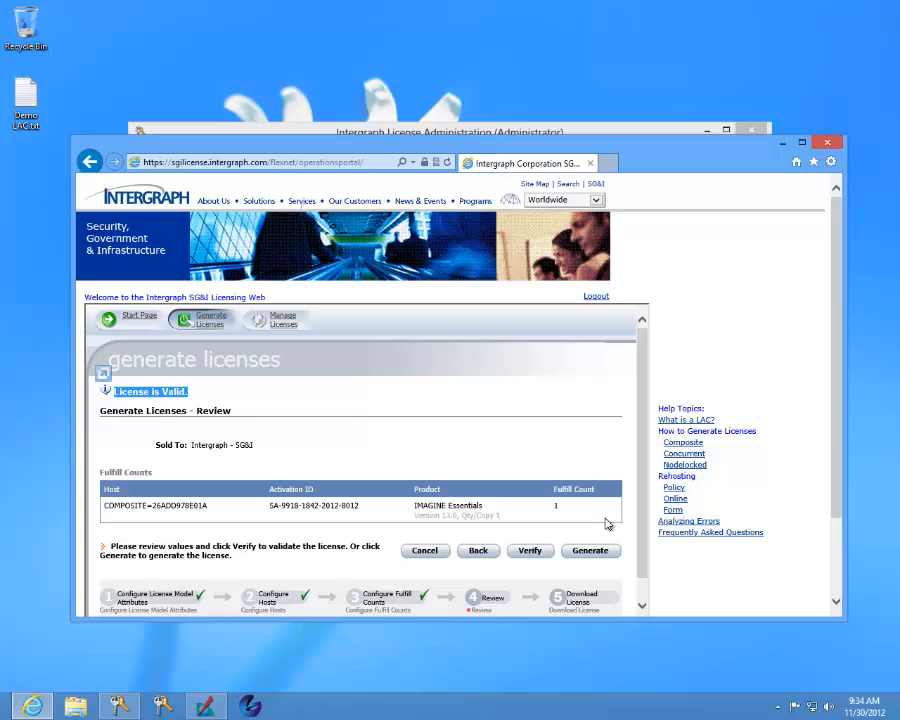
click(599, 553)
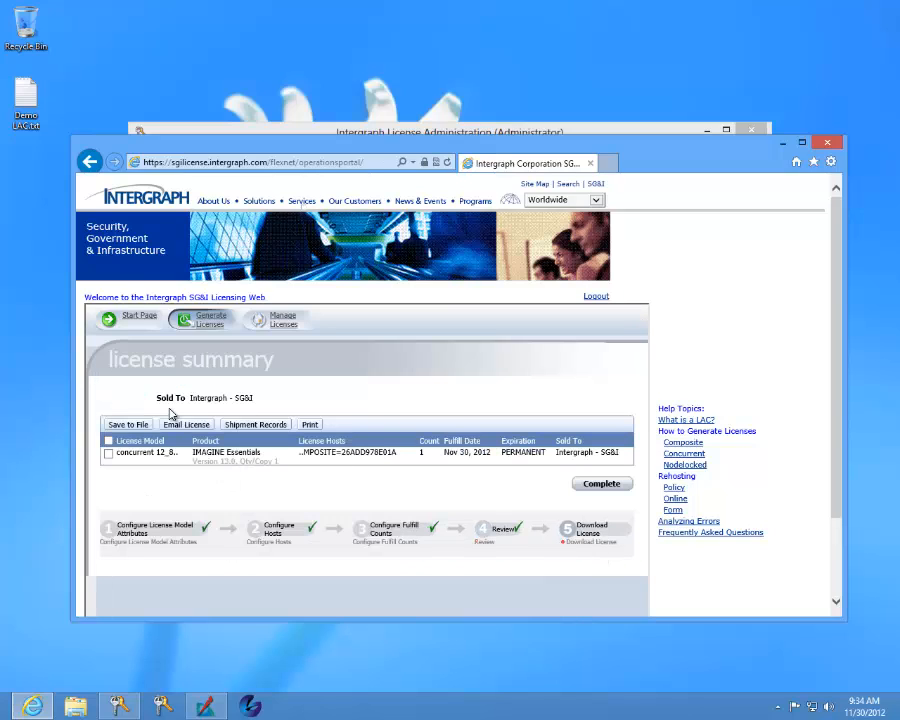
Step: Select the generated IMAGINE Essentials license and download it to a file, choosing to save it under a different name
click(109, 454)
click(127, 426)
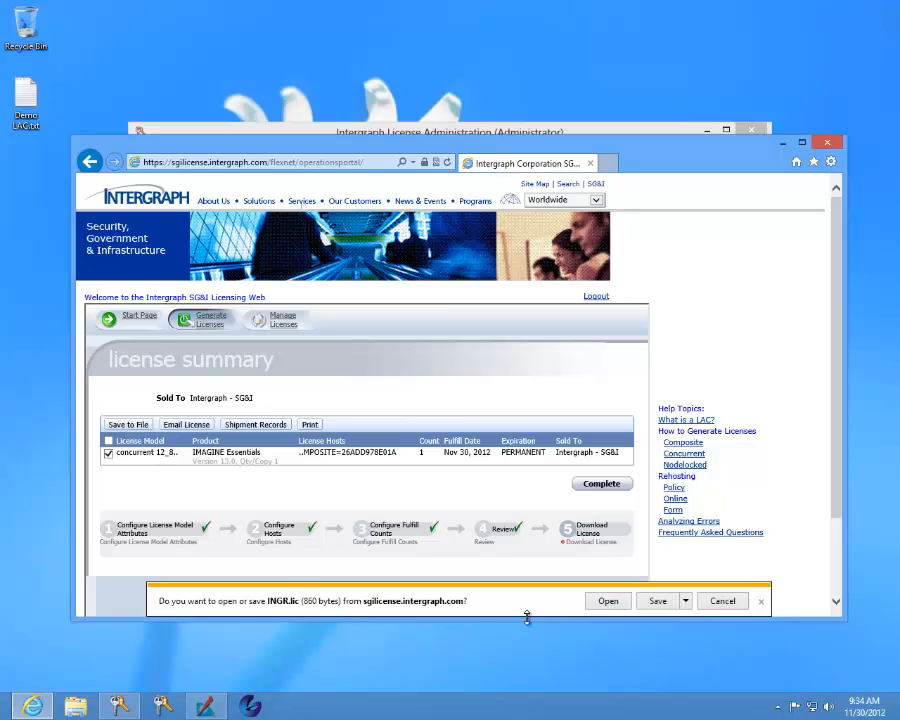
click(687, 602)
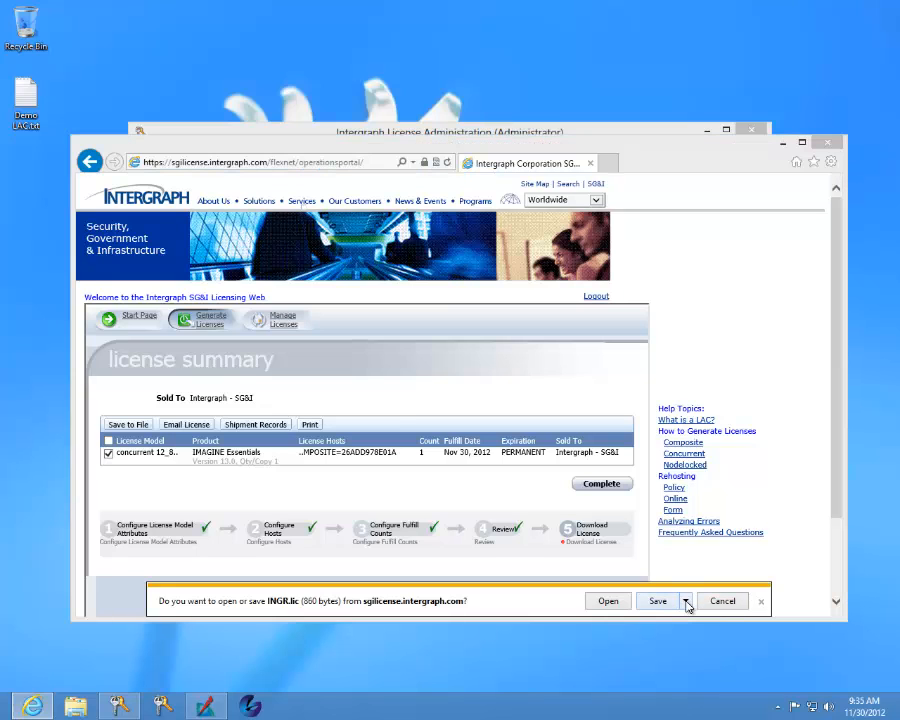
click(686, 636)
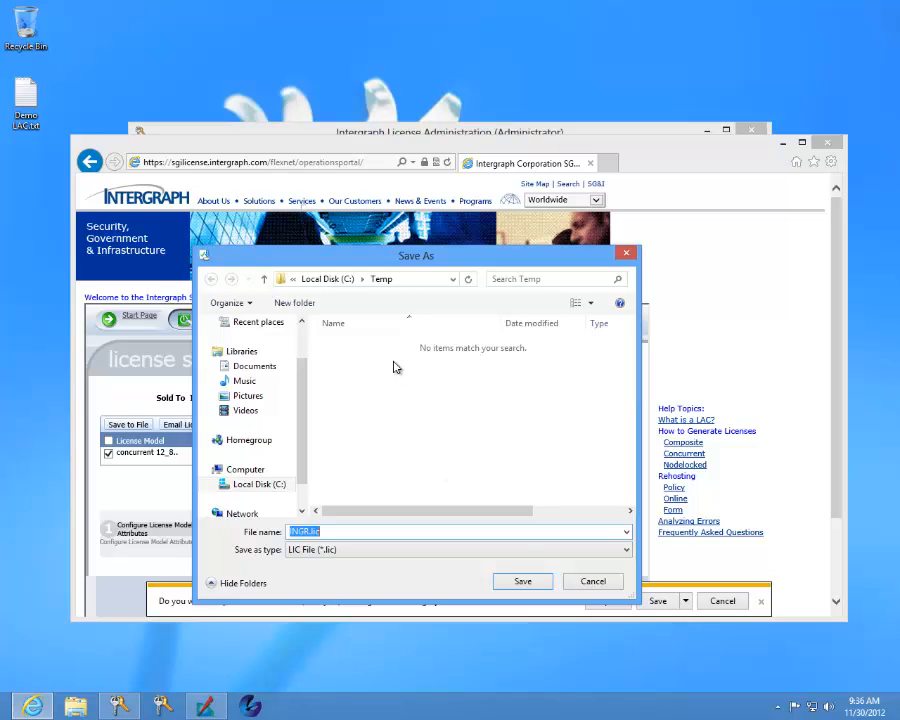
Step: Save the license file in C:\Temp as IMAGINE_Essentials_concurrent.lic and close the browser
click(312, 531)
key(shift+Home)
text(IMAGINE_Esse)
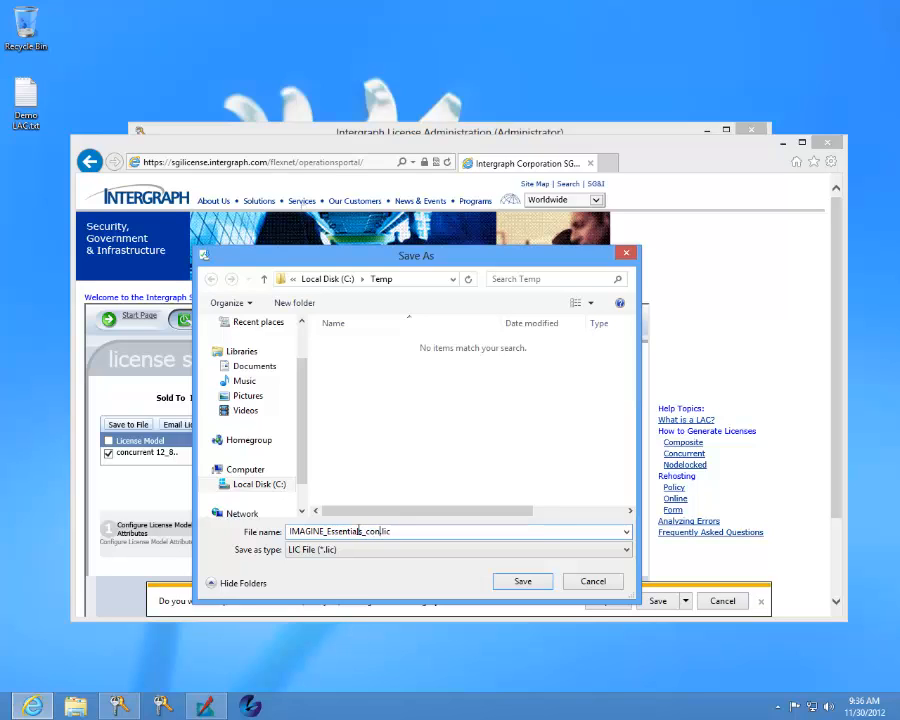
text(ntials_concurrent)
click(517, 582)
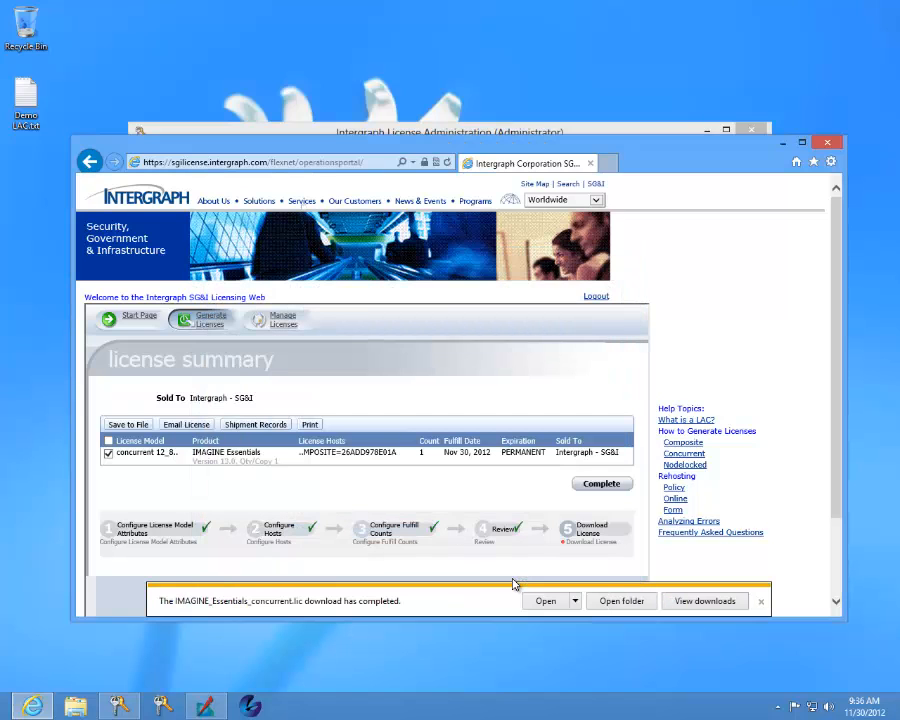
click(827, 143)
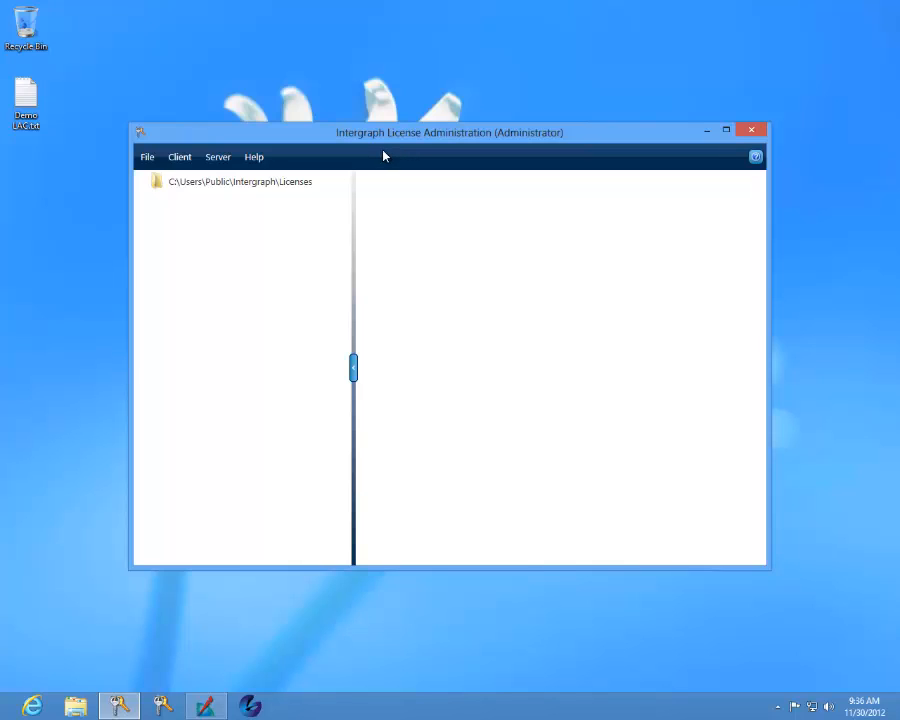
Step: Import the license file IMAGINE_Essentials_concurrent.lic from C:\Temp into Intergraph License Administration
click(148, 158)
click(190, 184)
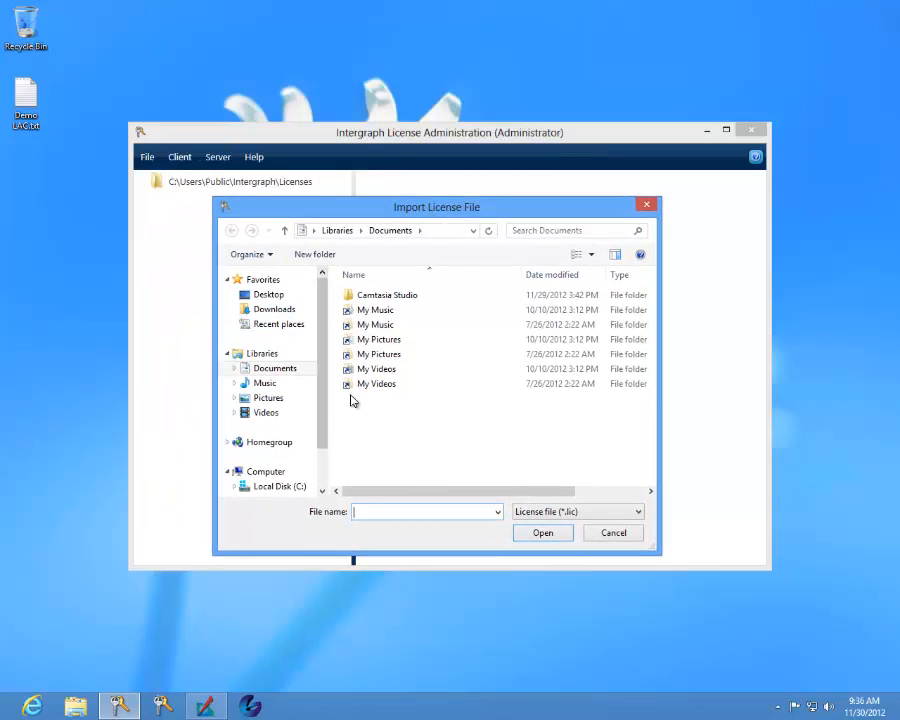
click(300, 486)
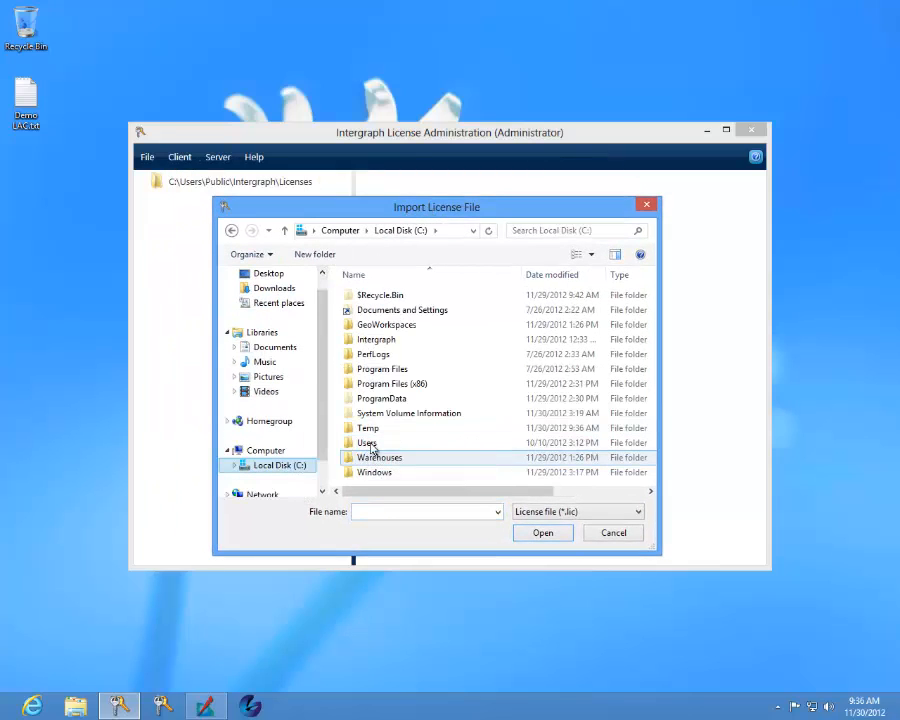
double_click(370, 429)
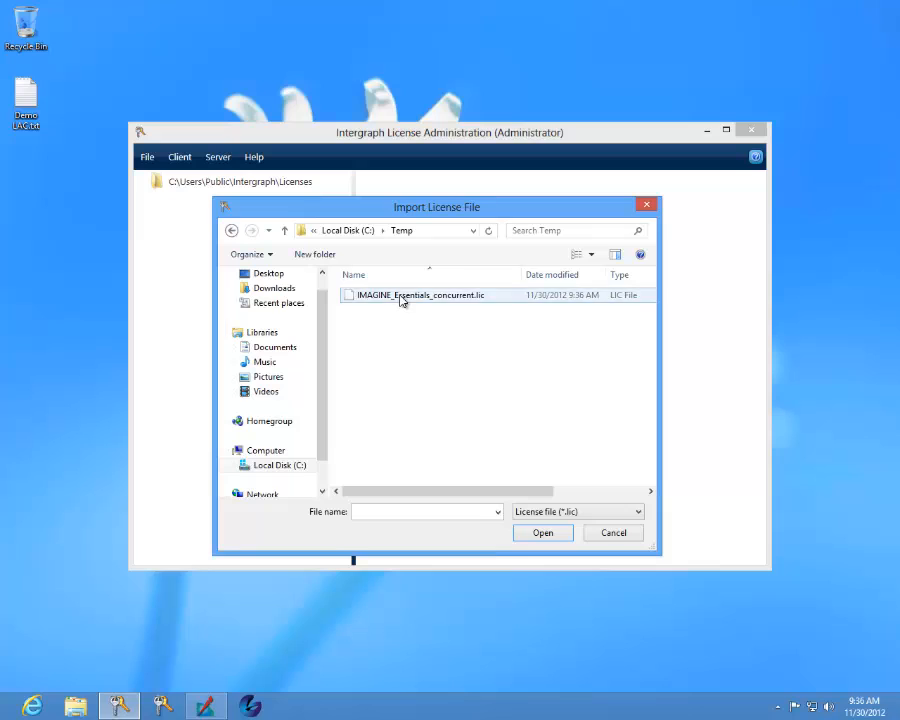
click(401, 297)
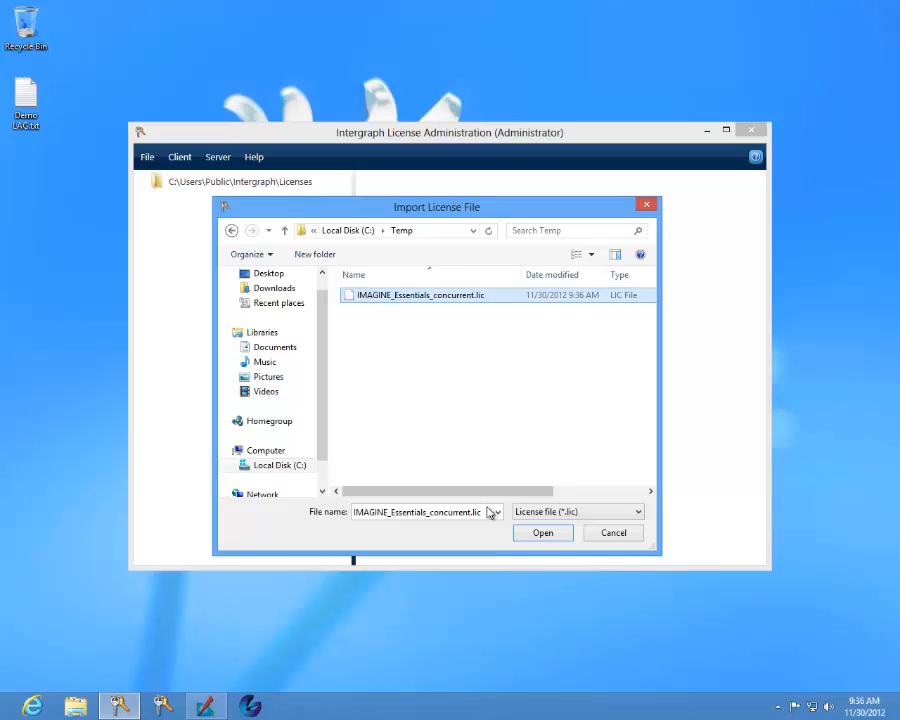
click(540, 533)
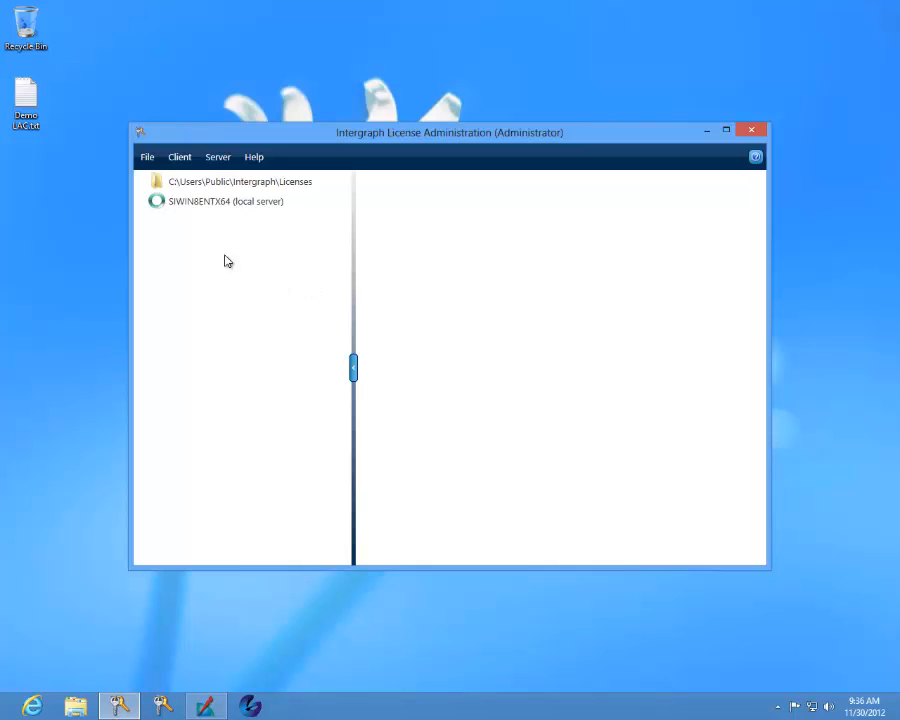
Step: Expand the local server entry to check which licenses it serves
click(197, 204)
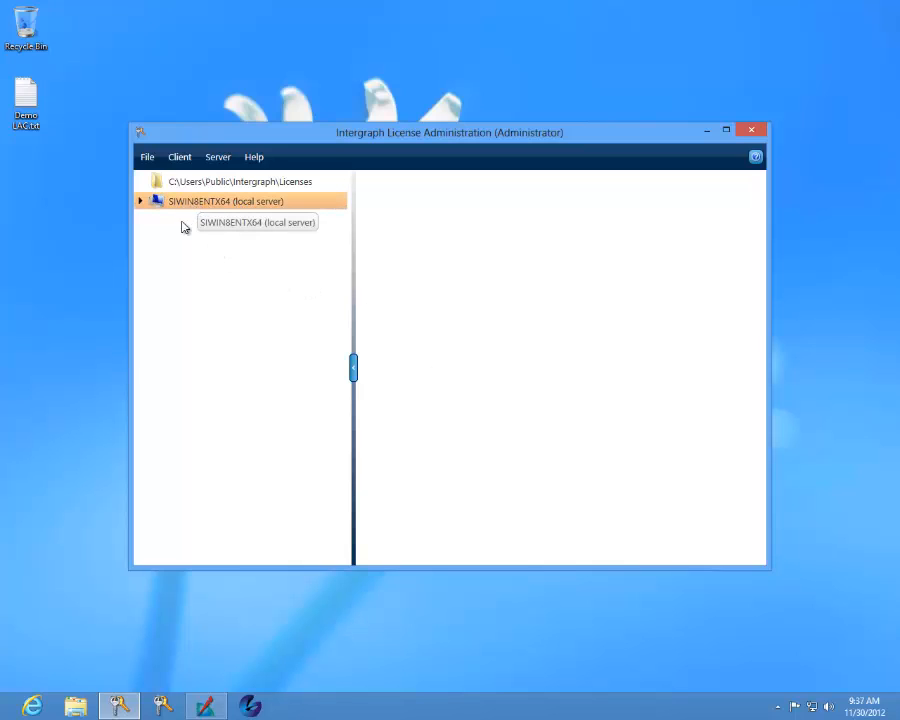
click(141, 201)
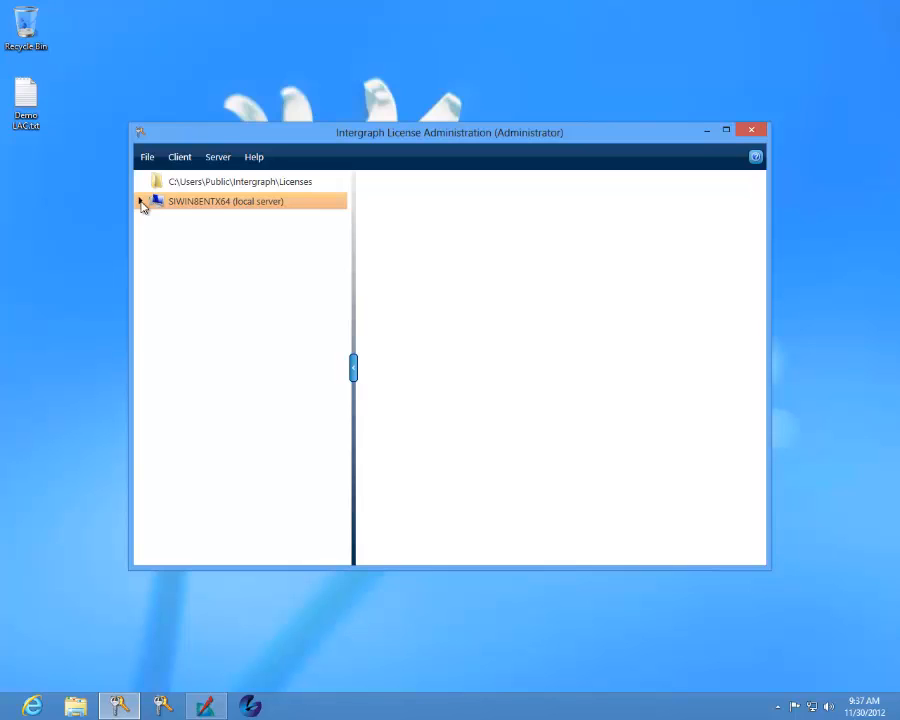
click(141, 201)
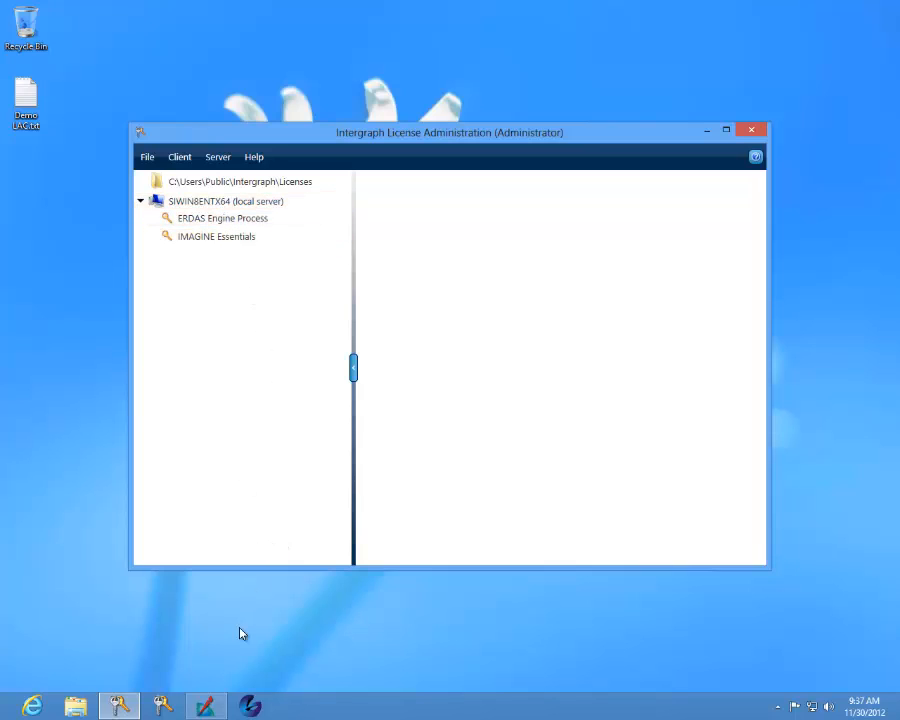
Step: Switch to the waiting ERDAS IMAGINE session, dismiss its licensing errors and cancel the welcome dialog
click(216, 711)
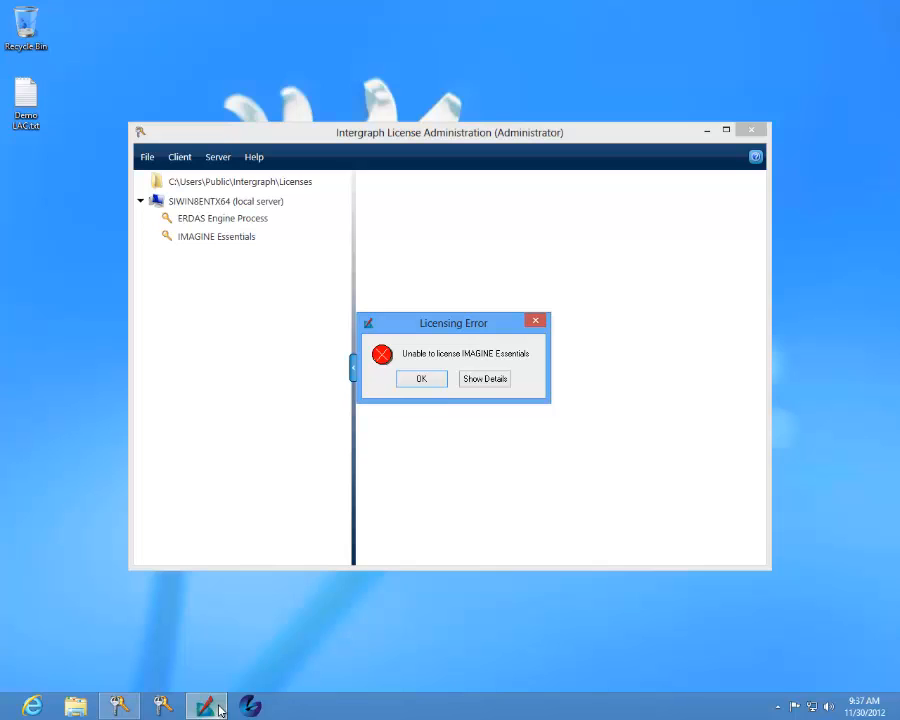
click(423, 381)
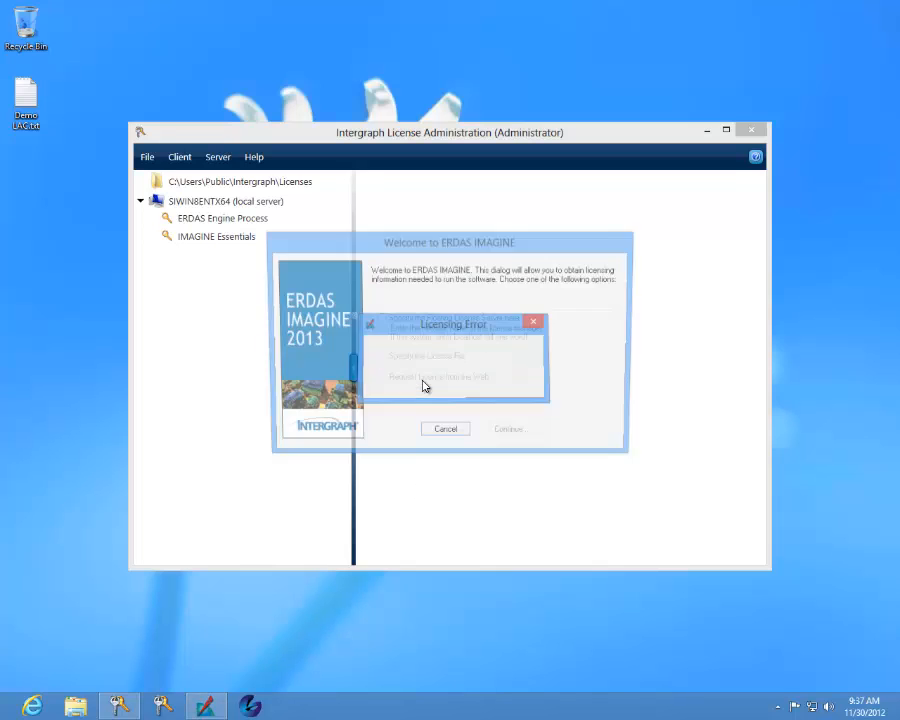
click(438, 434)
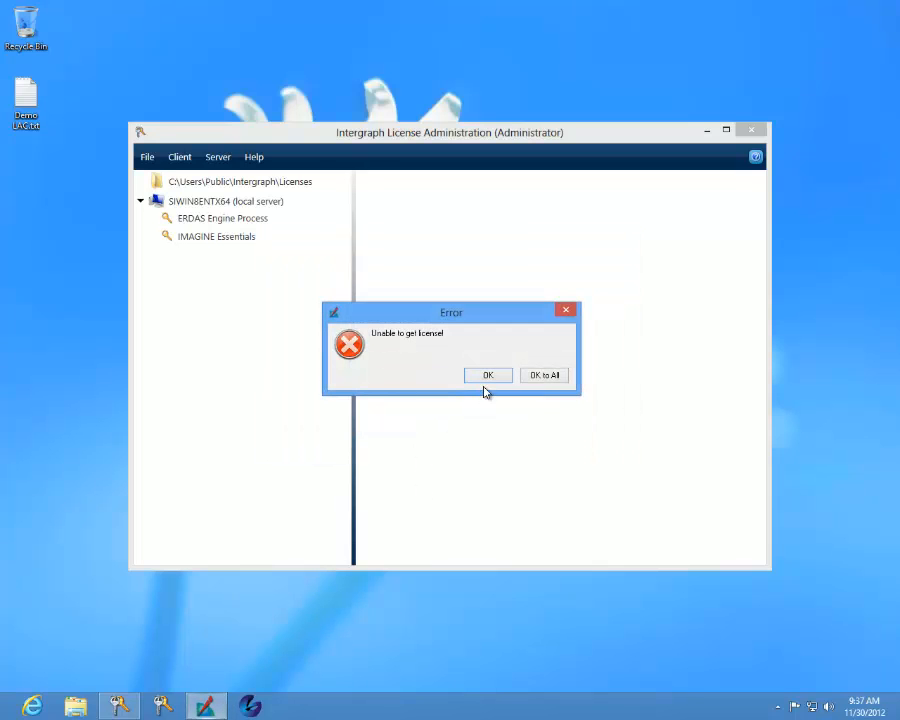
click(489, 376)
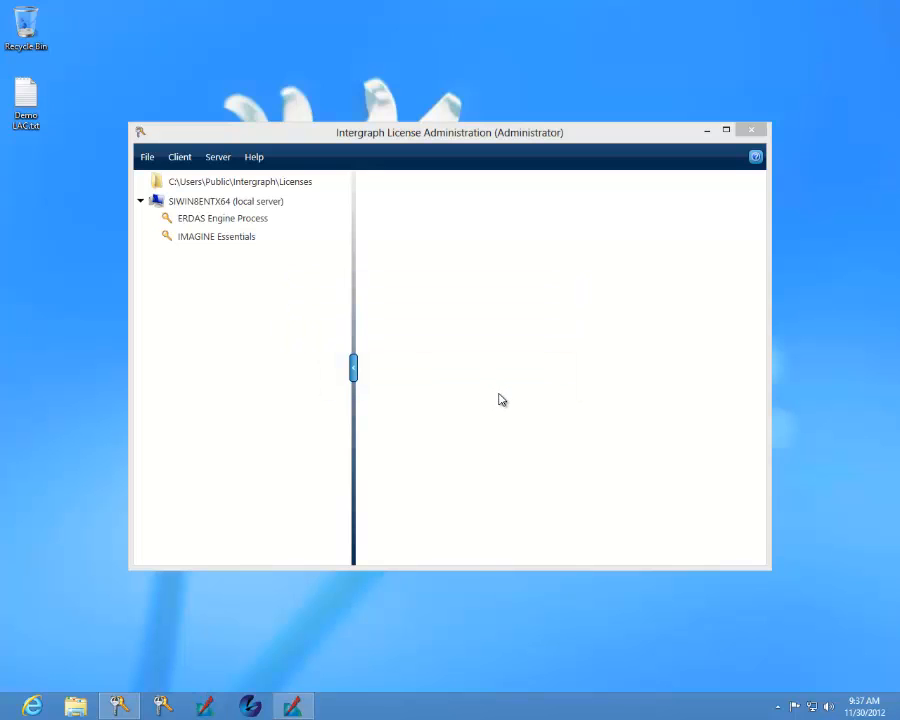
Step: Close Intergraph License Administration, launch ERDAS IMAGINE 2013 again and reposition its window on the desktop
click(751, 130)
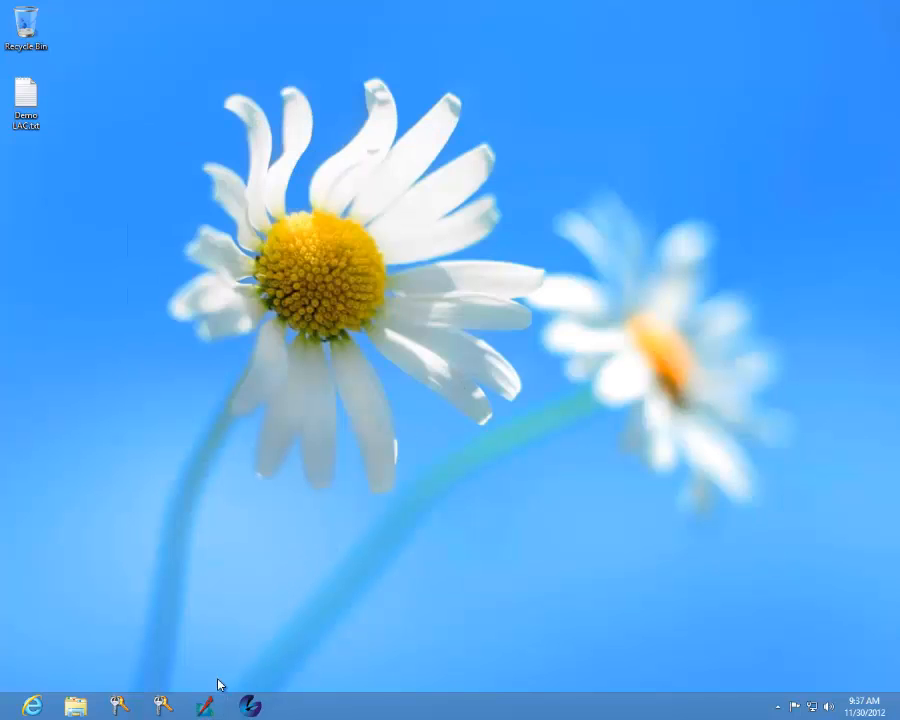
click(208, 708)
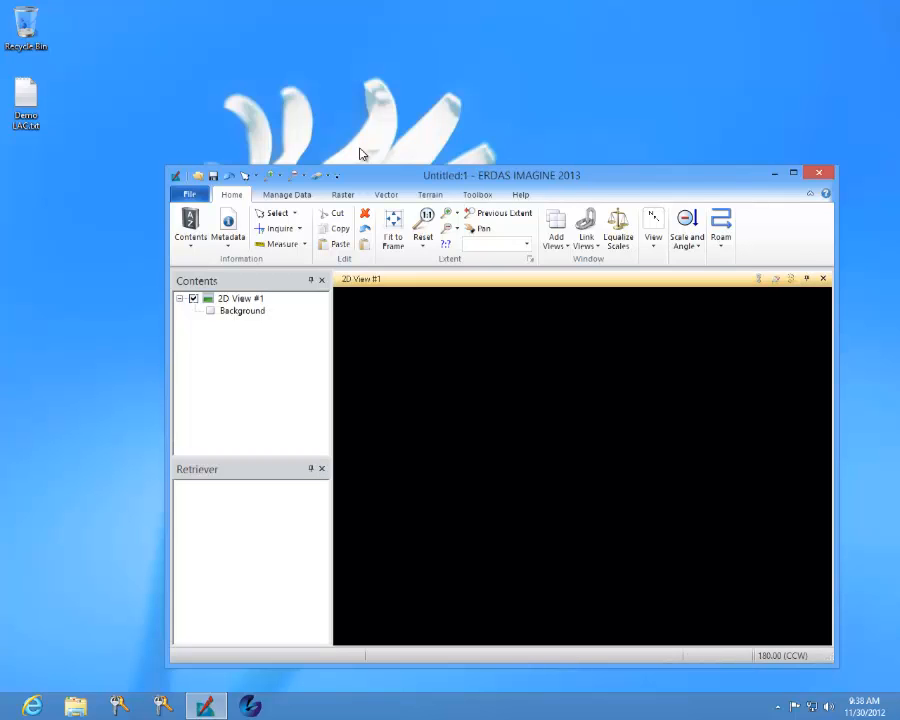
drag(363, 163, 324, 117)
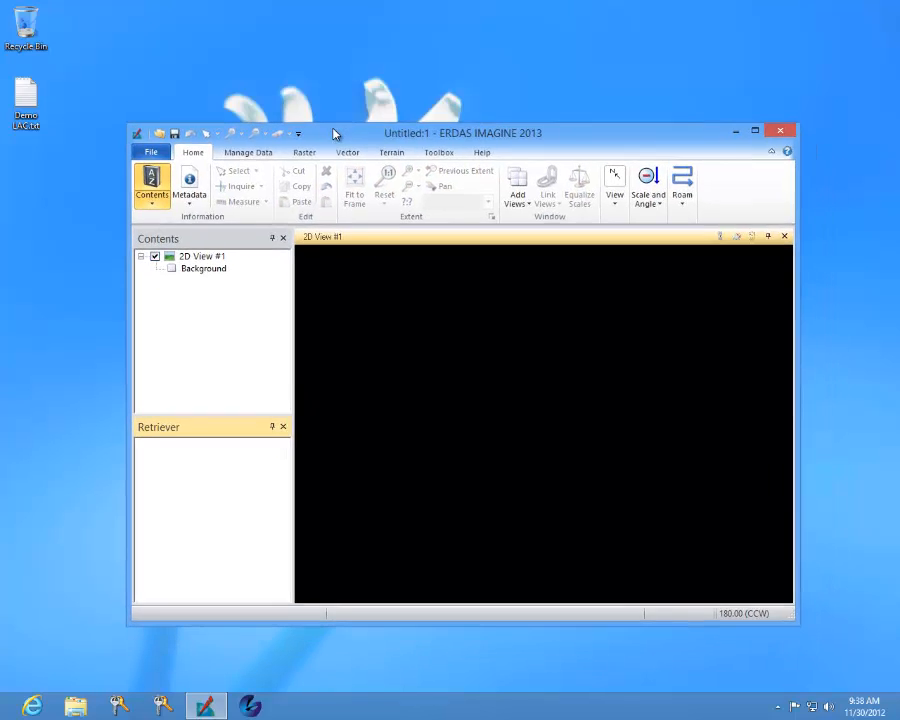